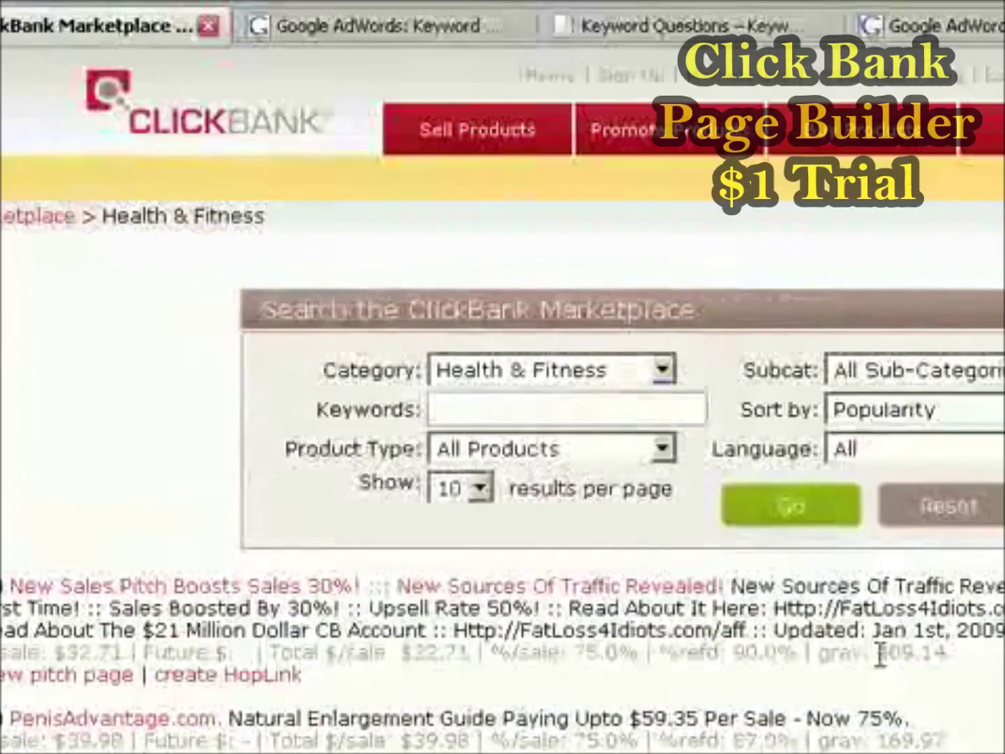
Step: Examine the gravity score of the first product in the Health & Fitness category
{"action": "left_click_drag", "start_coordinate": [602, 551], "coordinate": [621, 551]}
{"action": "left_click_drag", "start_coordinate": [905, 656], "coordinate": [943, 656]}
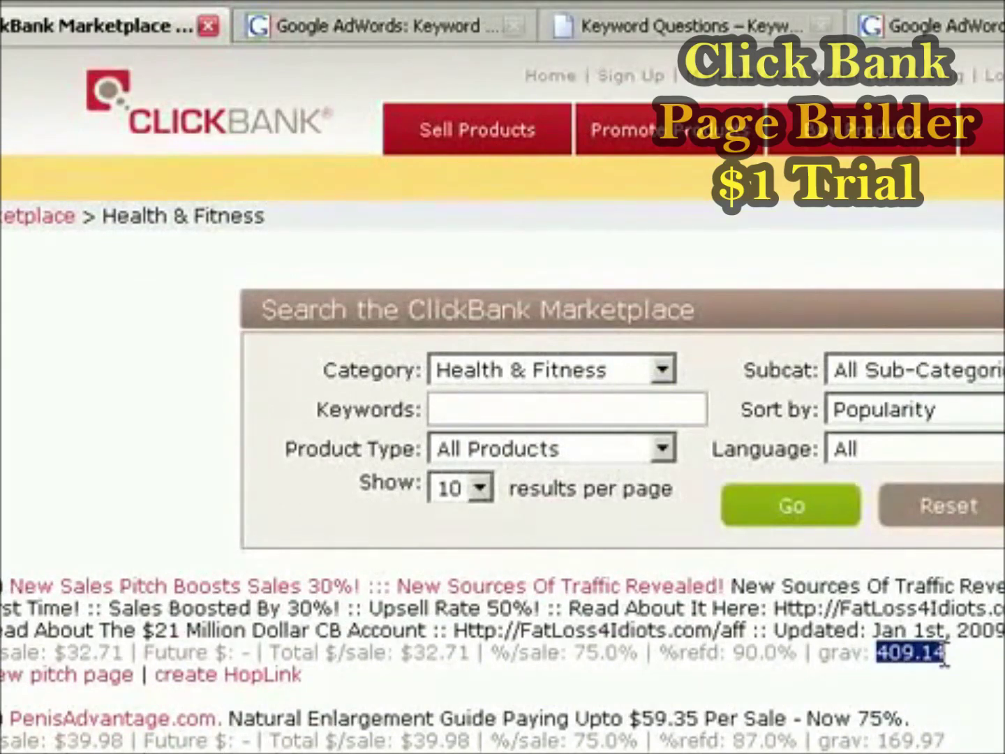
{"action": "left_click", "coordinate": [882, 656]}
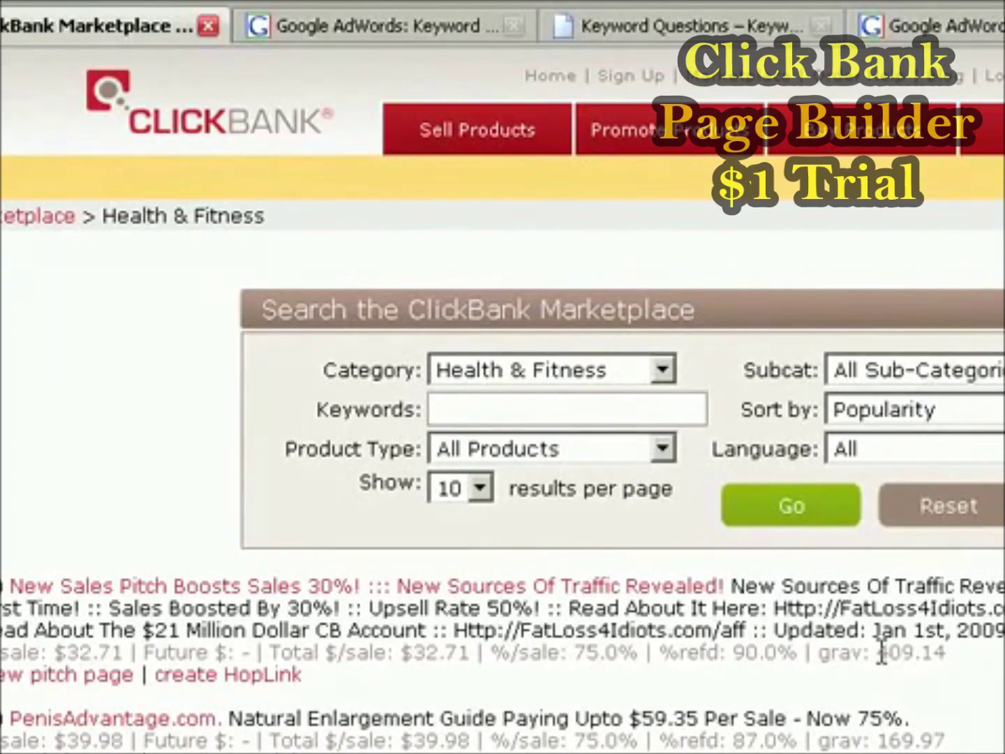
{"action": "left_click_drag", "start_coordinate": [880, 654], "coordinate": [946, 653]}
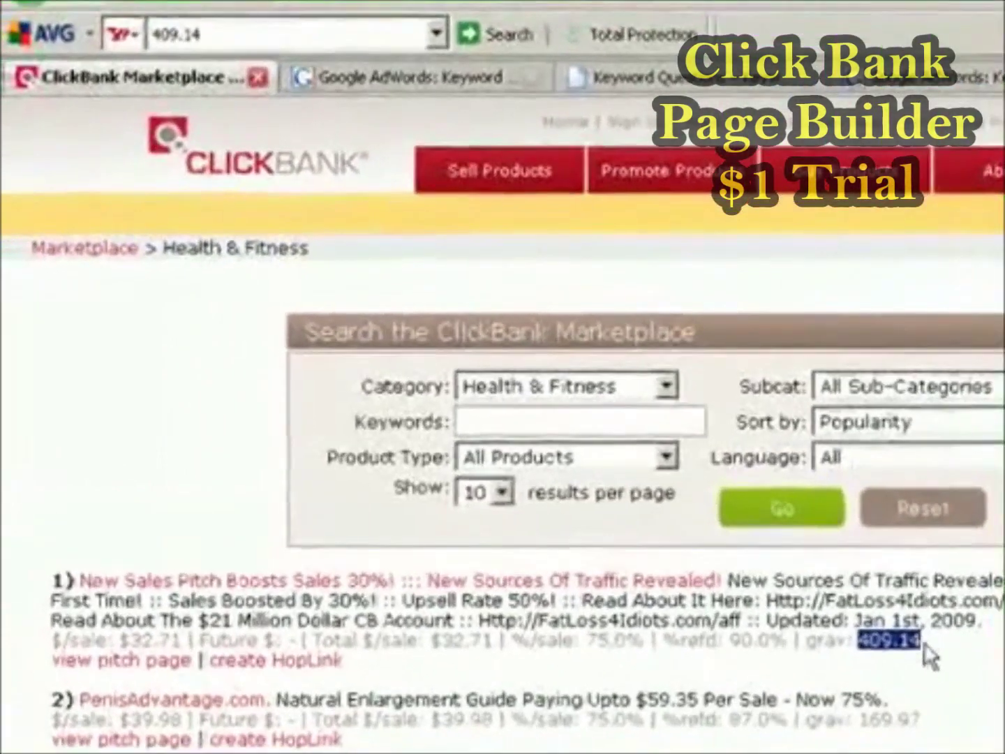
{"action": "left_click", "coordinate": [624, 551]}
{"action": "left_click_drag", "start_coordinate": [858, 640], "coordinate": [921, 641]}
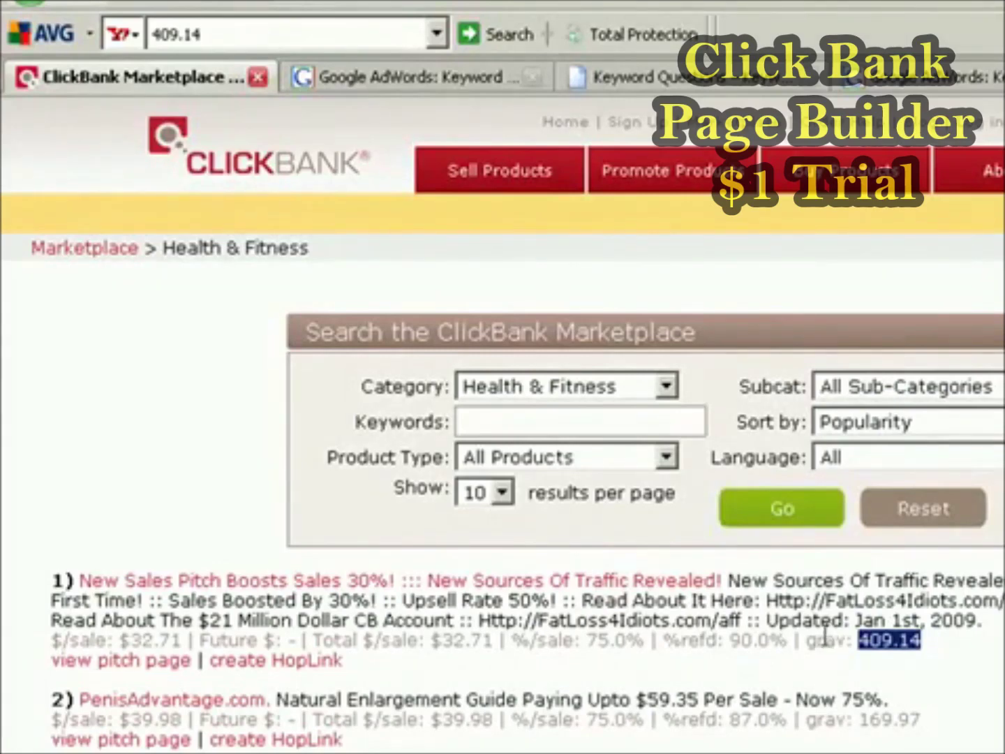
{"action": "left_click", "coordinate": [842, 638]}
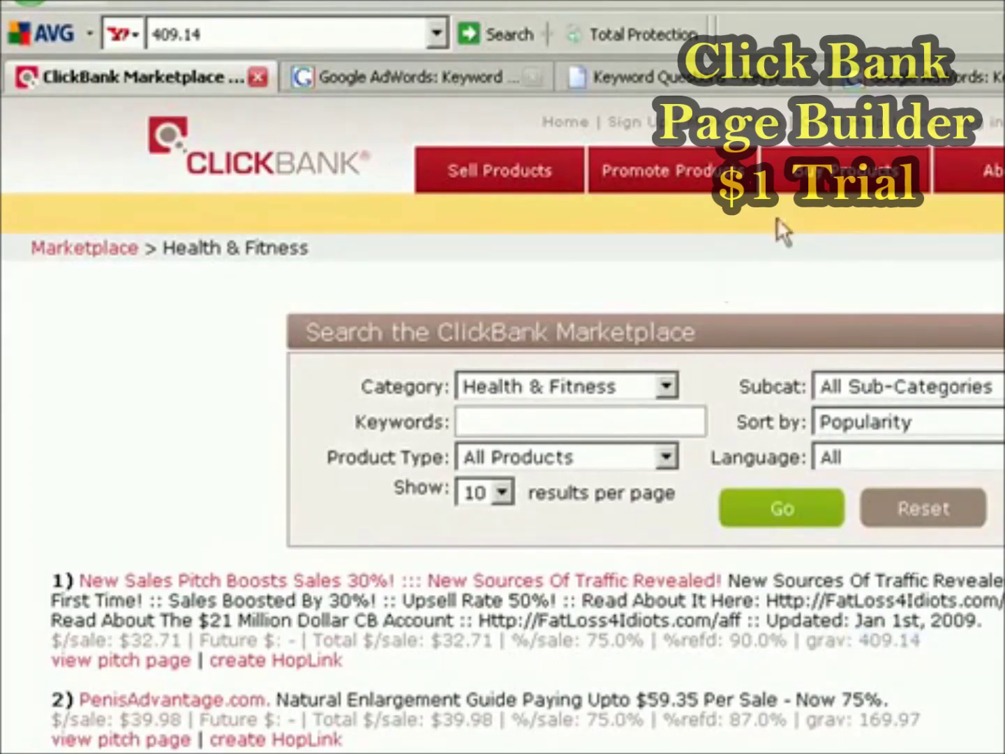
Step: Return to the main ClickBank Marketplace page and search all categories for the keyword "snoring"
{"action": "left_click", "coordinate": [746, 122]}
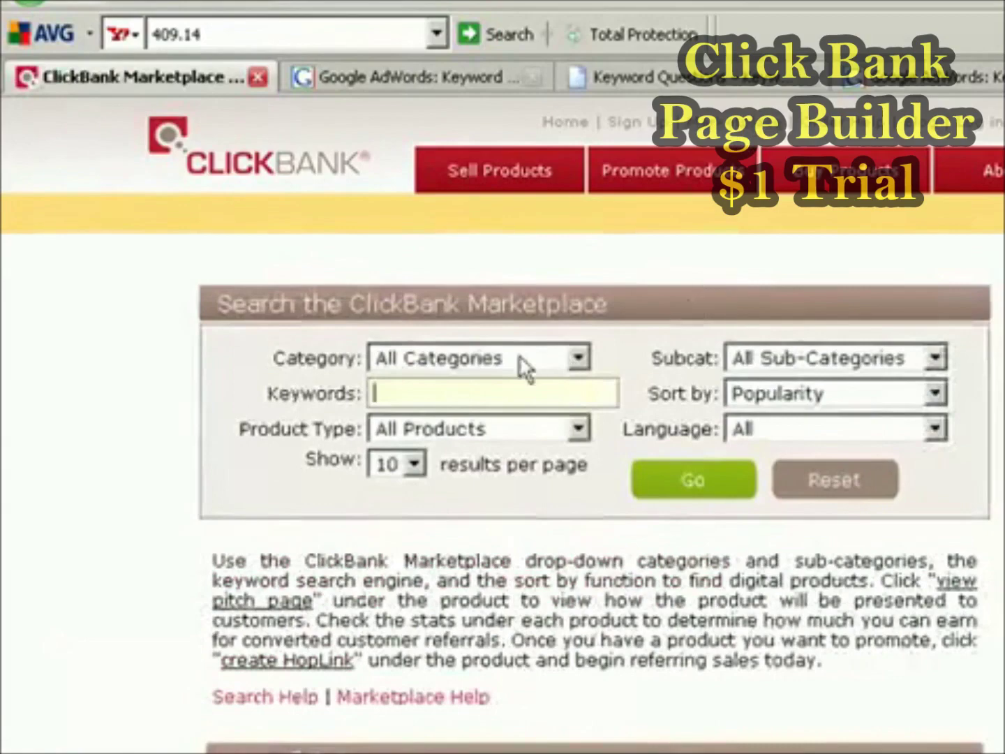
{"action": "left_click", "coordinate": [507, 390]}
{"action": "type", "text": "snoring"}
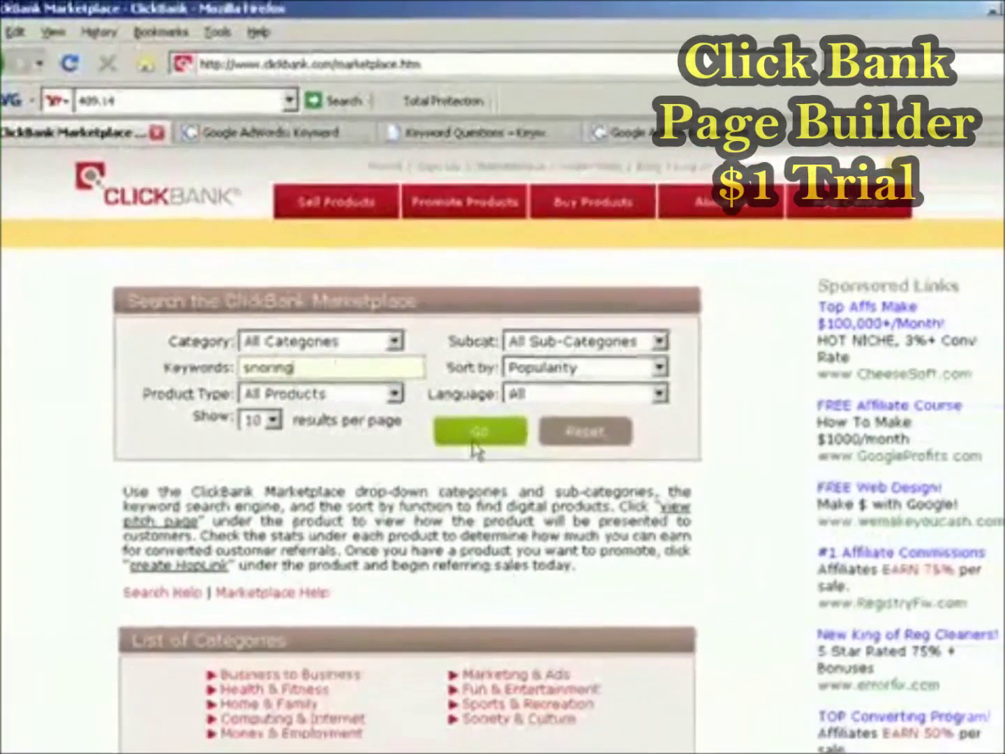
{"action": "left_click", "coordinate": [473, 447]}
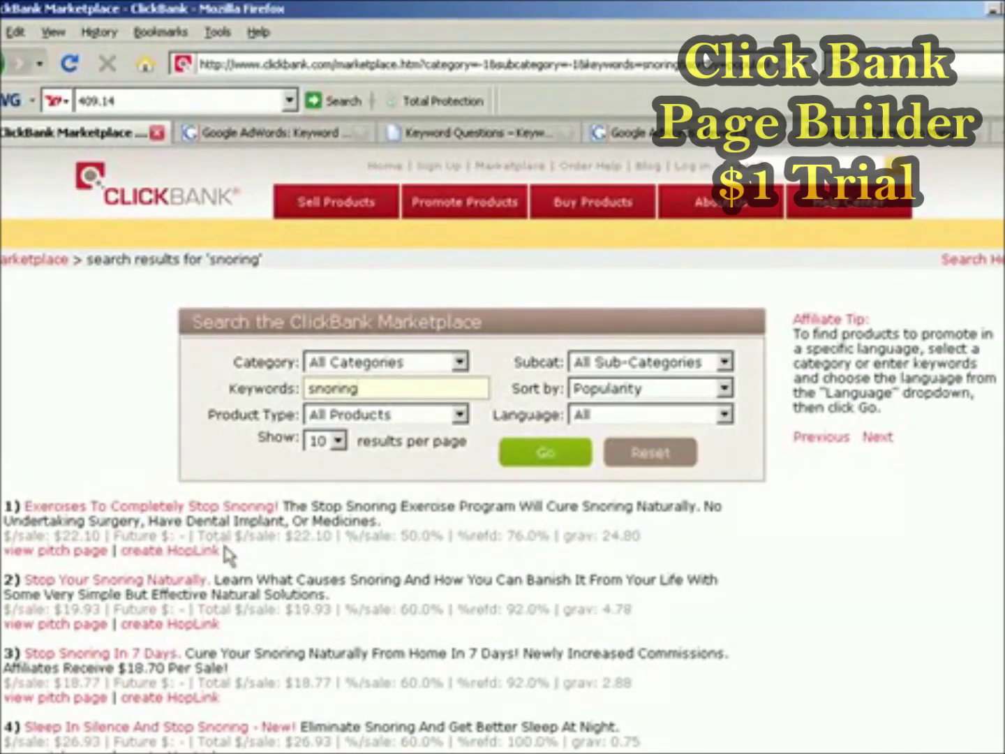
Step: Open the pitch page of "Exercises To Completely Stop Snoring!", copy its domain thestopsnoringexerciseprogram.com, and close the page
{"action": "left_click", "coordinate": [98, 551]}
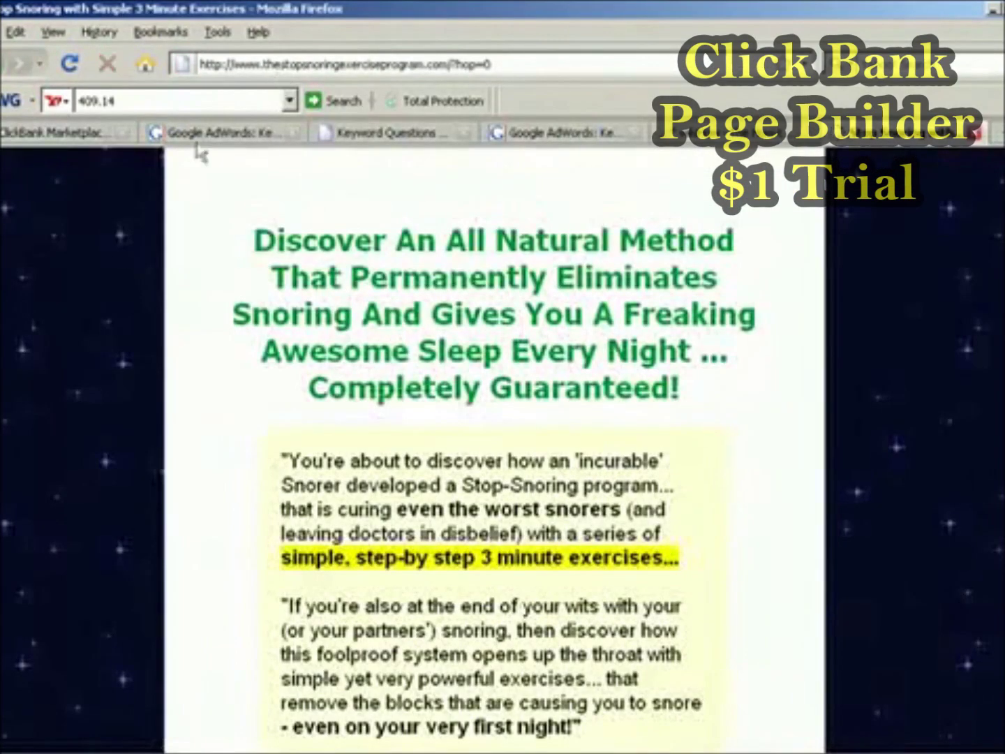
{"action": "left_click", "coordinate": [97, 130]}
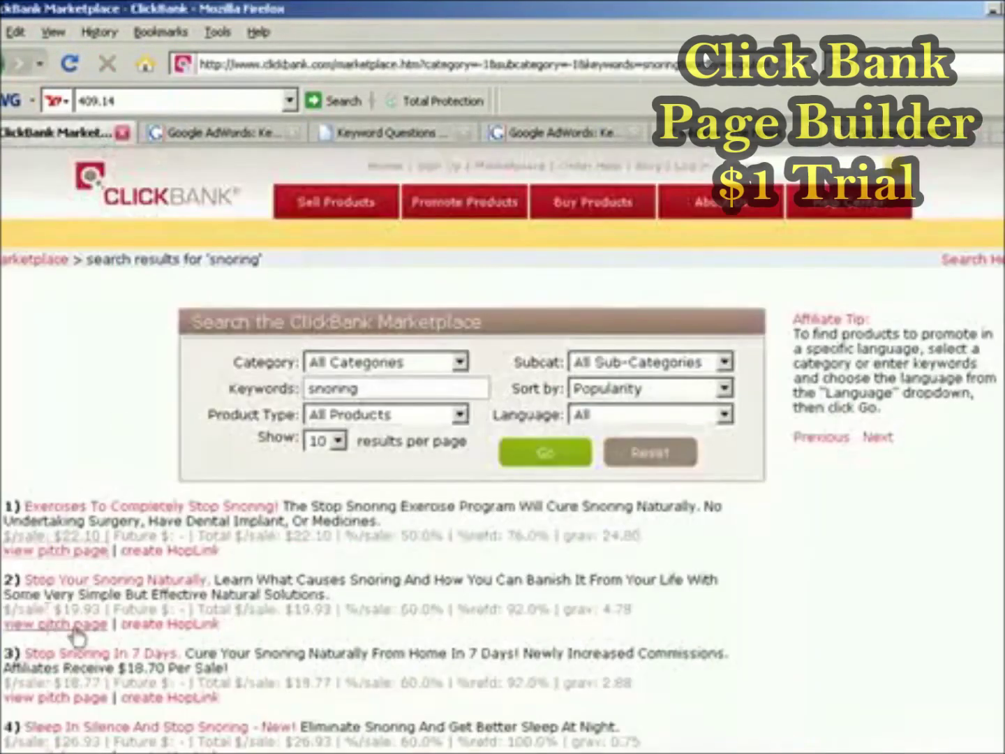
{"action": "left_click", "coordinate": [904, 139]}
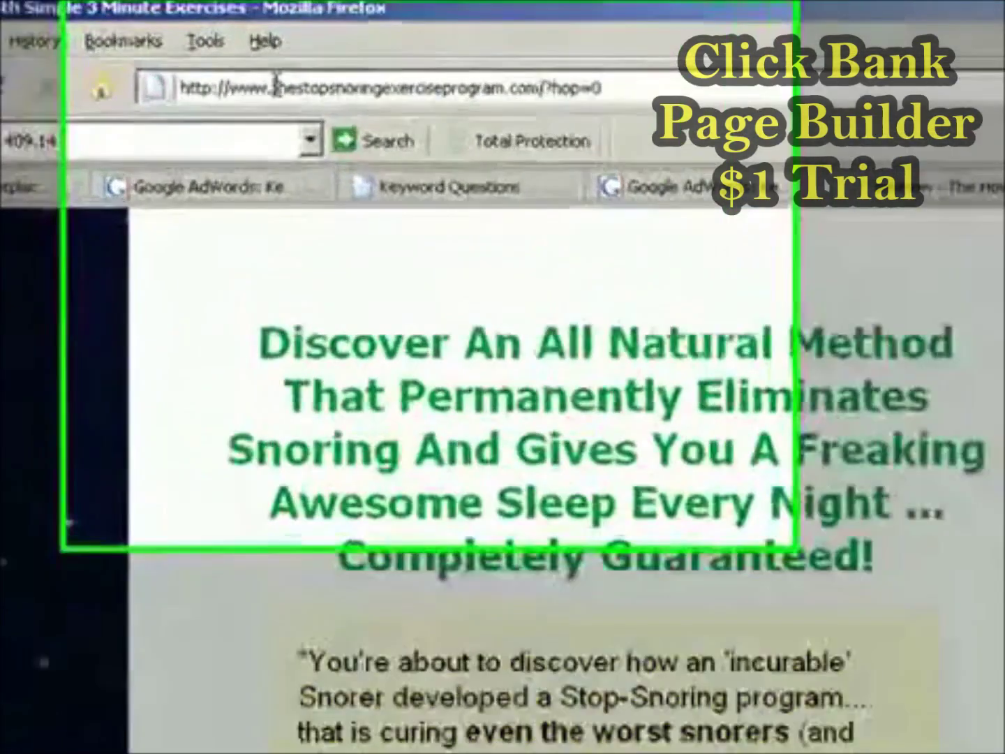
{"action": "left_click_drag", "start_coordinate": [263, 63], "coordinate": [415, 62]}
{"action": "left_click_drag", "start_coordinate": [589, 110], "coordinate": [656, 117]}
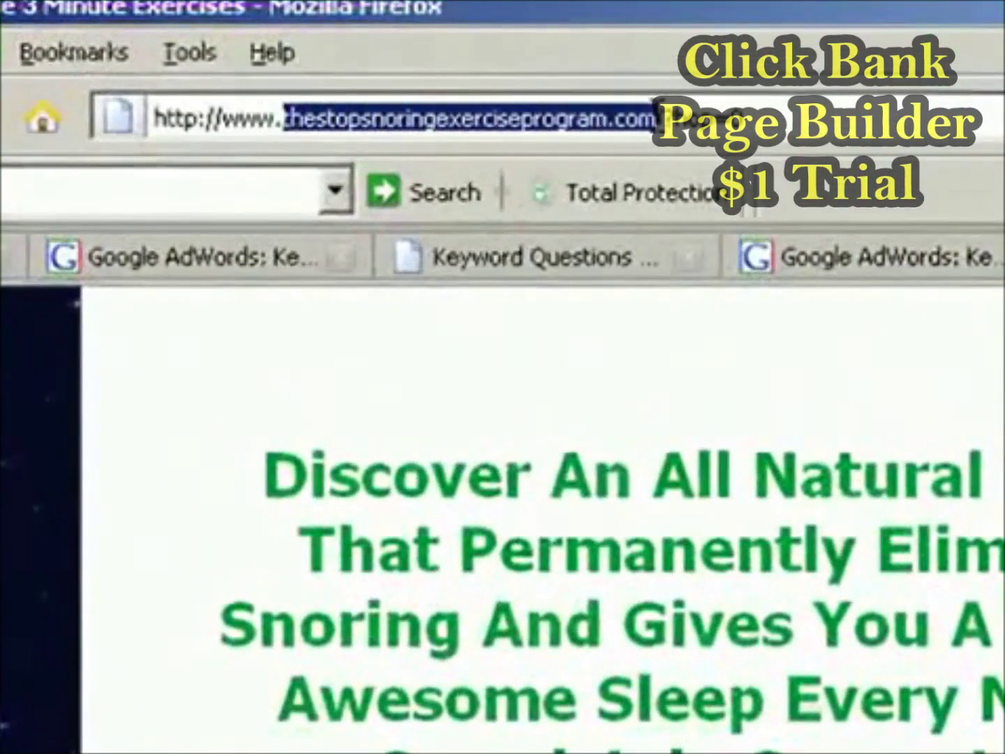
{"action": "right_click", "coordinate": [657, 118]}
{"action": "left_click", "coordinate": [709, 233]}
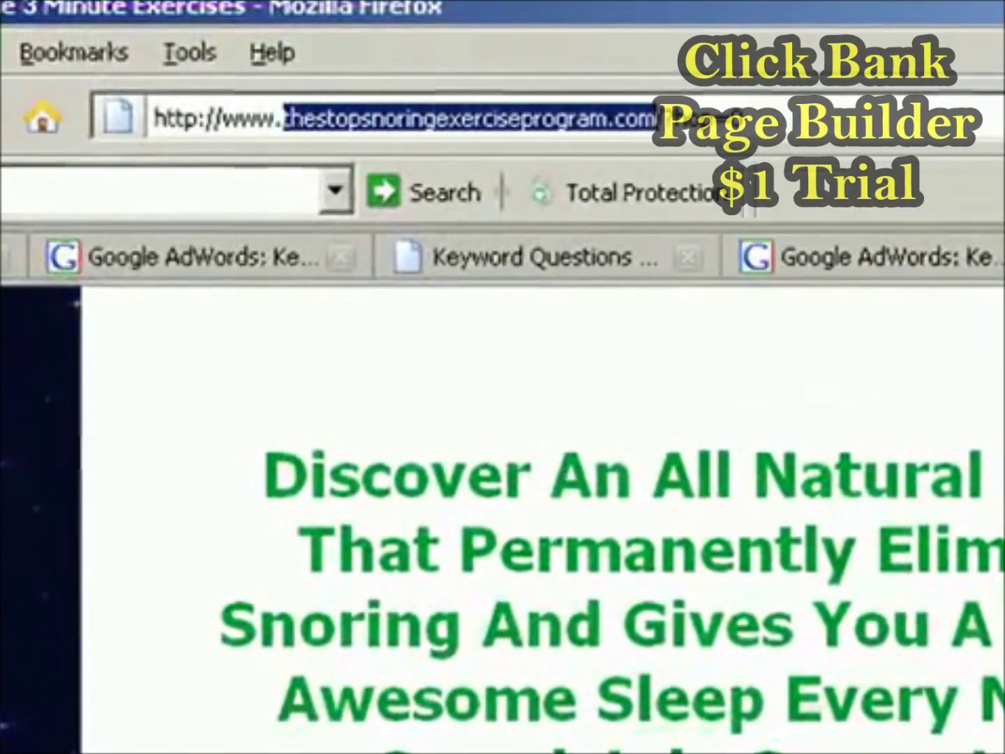
{"action": "key", "text": "ctrl+w"}
{"action": "left_click", "coordinate": [327, 273]}
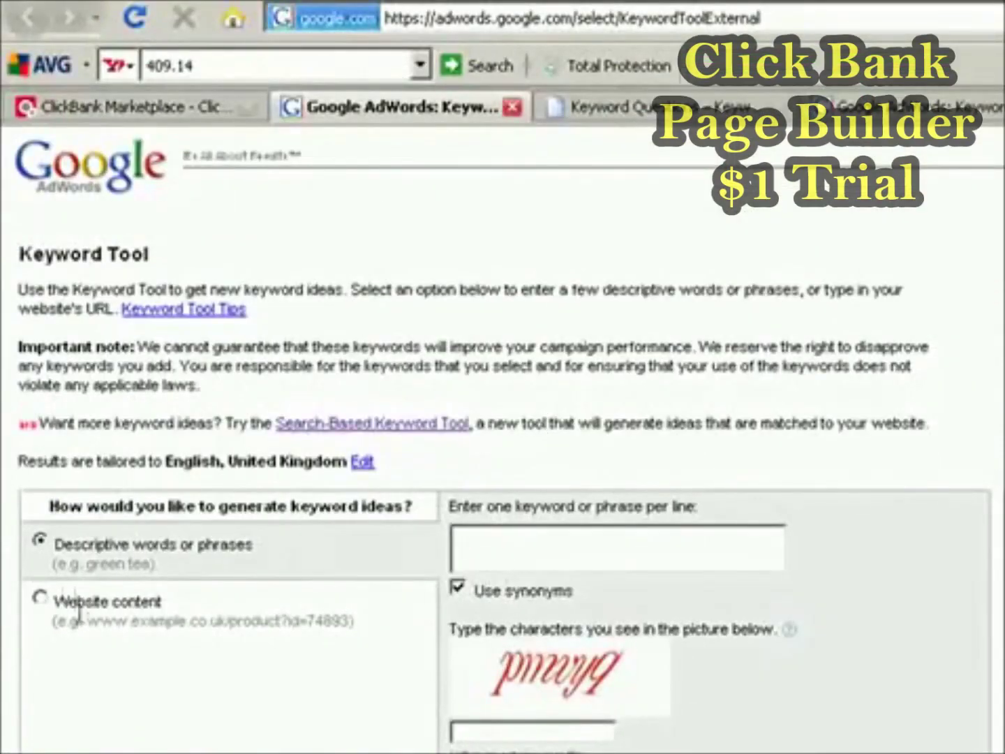
{"action": "left_click", "coordinate": [39, 598]}
{"action": "left_click", "coordinate": [514, 534]}
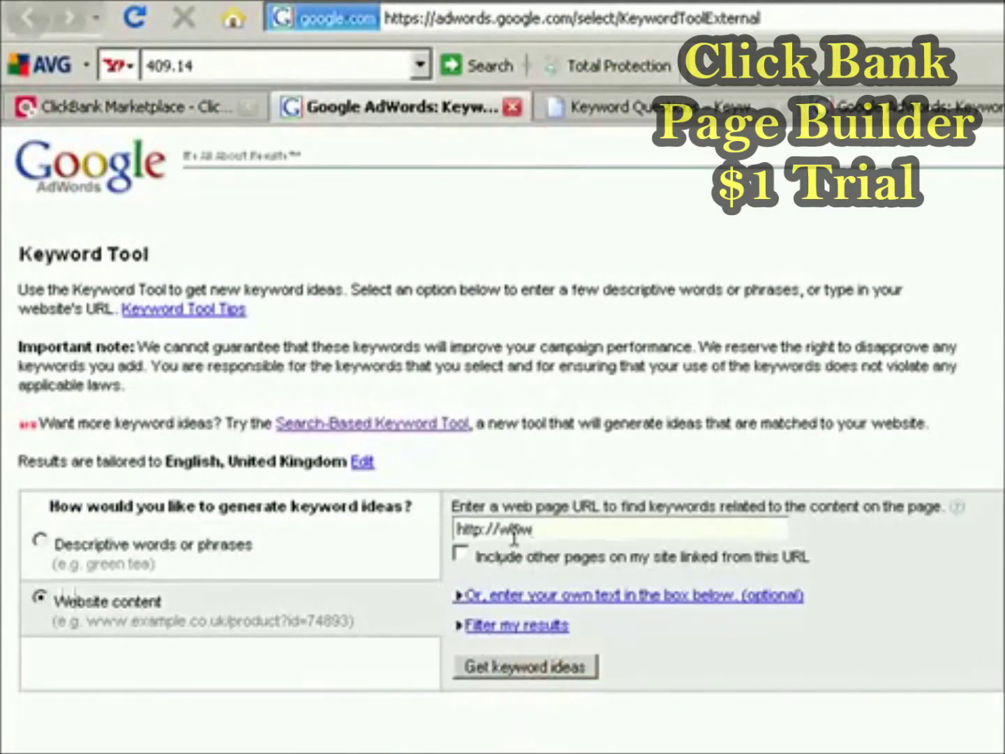
{"action": "type", "text": "."}
{"action": "right_click", "coordinate": [540, 528]}
{"action": "left_click", "coordinate": [594, 632]}
{"action": "left_click", "coordinate": [548, 664]}
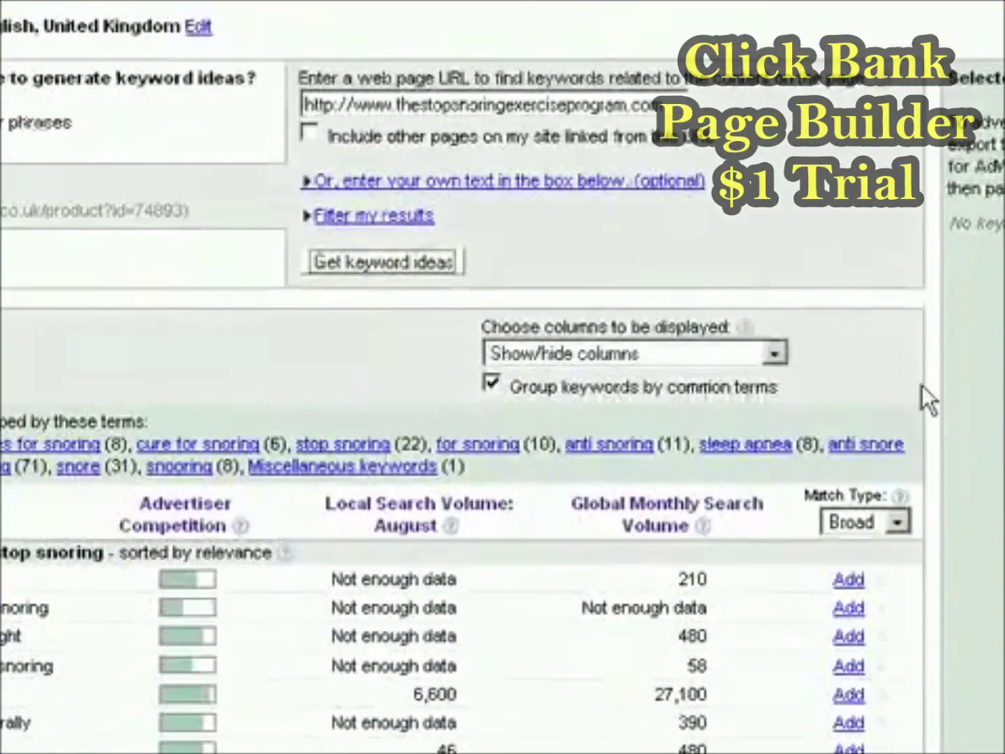
Step: Sort the keyword ideas by global monthly search volume and copy the keyword "how to stop snoring"
{"action": "left_click", "coordinate": [650, 519]}
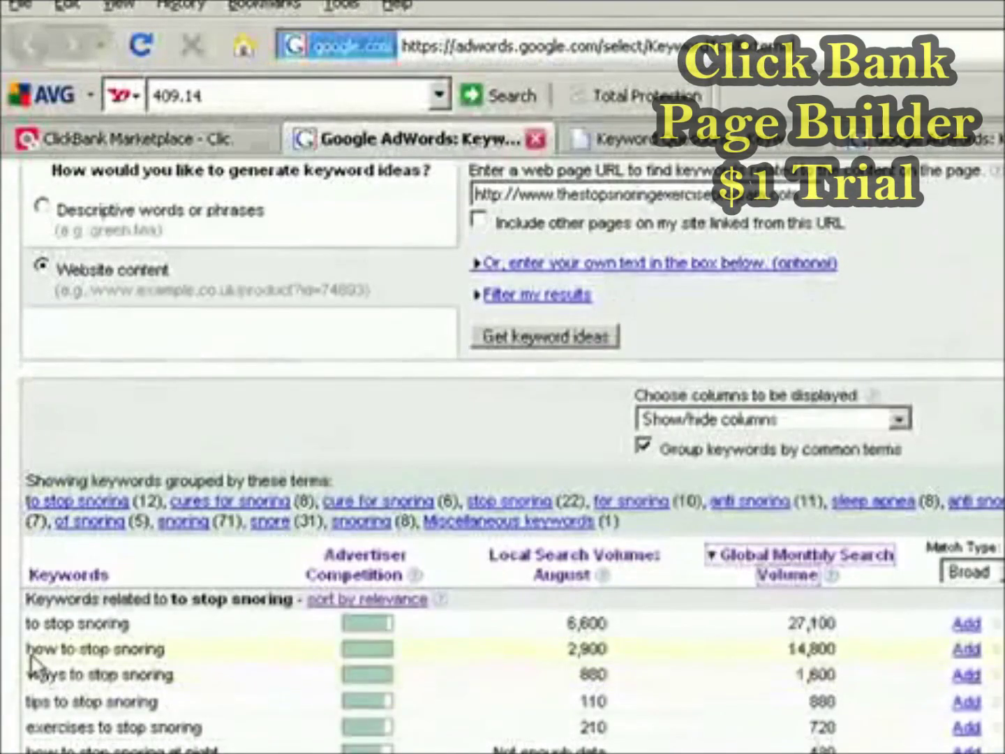
{"action": "left_click_drag", "start_coordinate": [19, 446], "coordinate": [147, 449]}
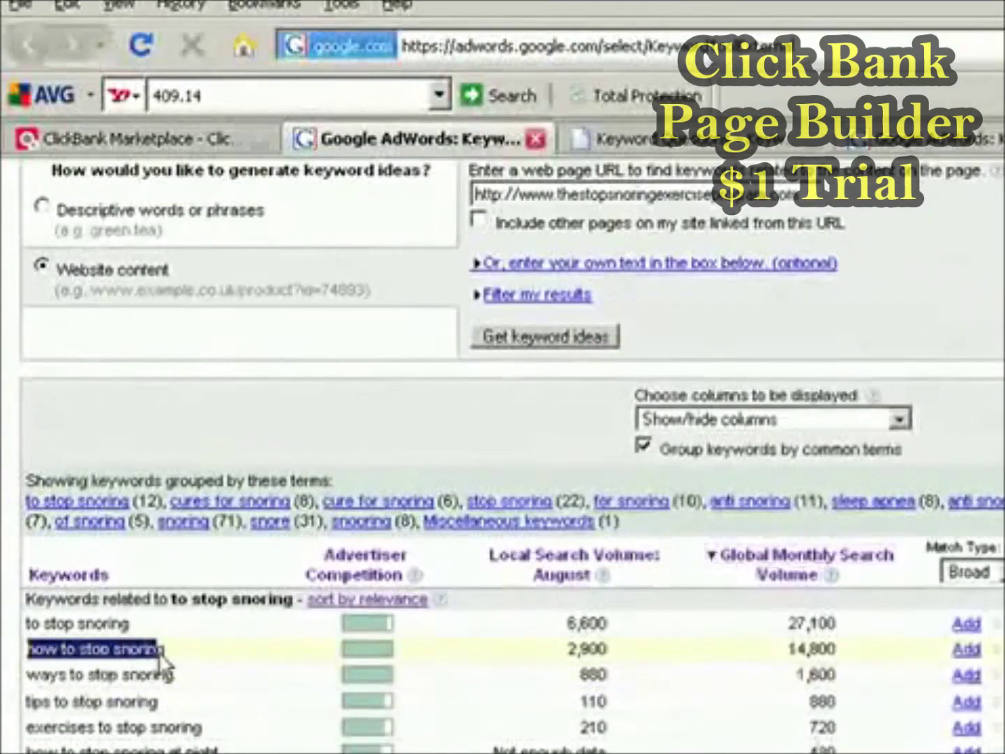
{"action": "left_click_drag", "start_coordinate": [159, 651], "coordinate": [160, 652]}
{"action": "right_click", "coordinate": [157, 652]}
{"action": "left_click", "coordinate": [198, 664]}
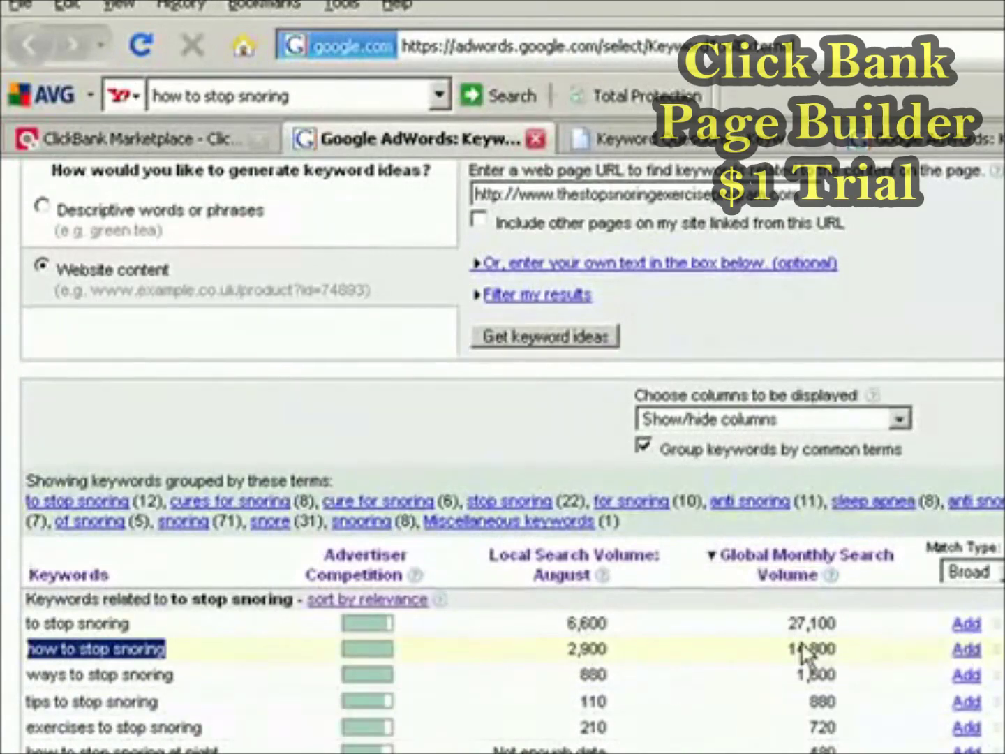
Step: Search Wordtracker Labs Keyword Questions for "snoring", trimming the copied phrase down to that word
{"action": "left_click", "coordinate": [689, 143]}
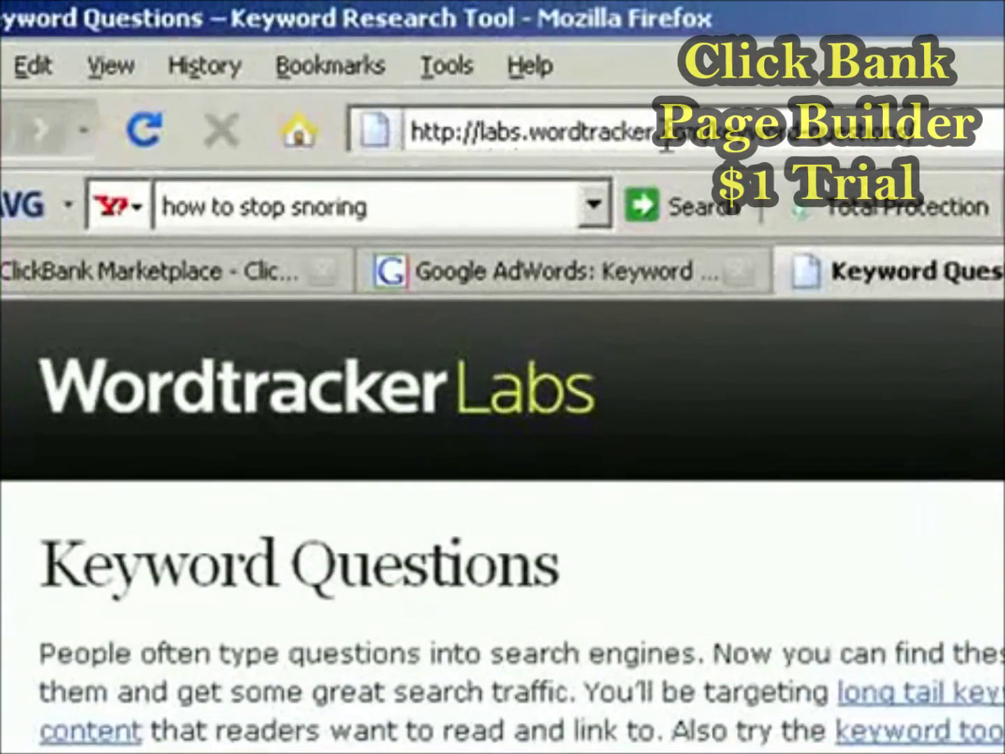
{"action": "left_click_drag", "start_coordinate": [698, 130], "coordinate": [914, 131]}
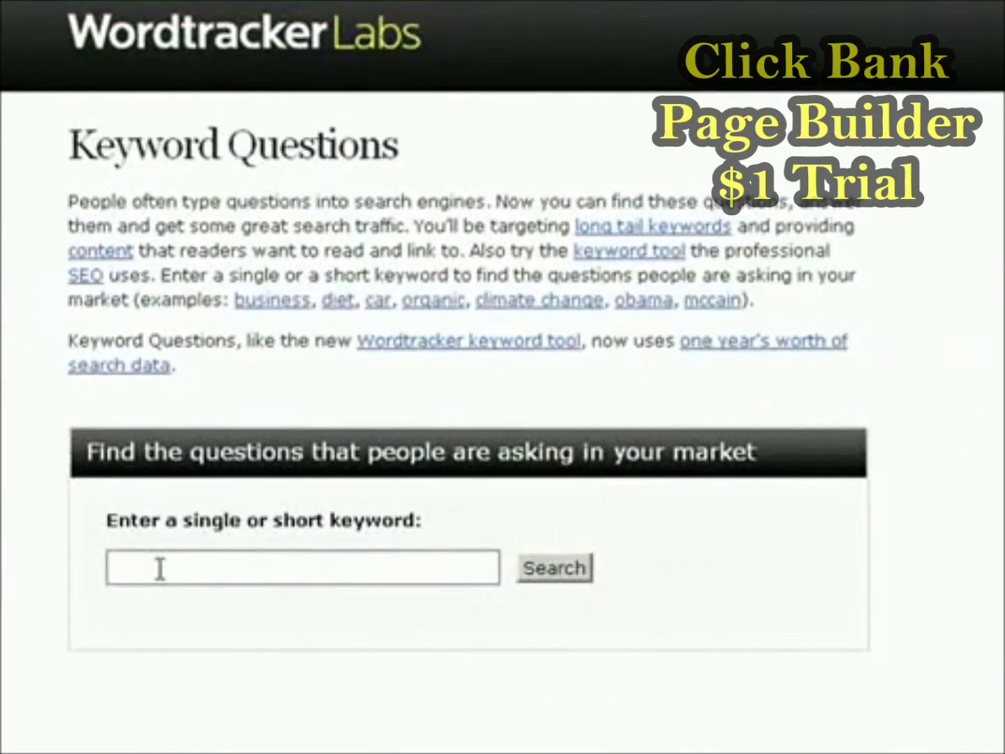
{"action": "right_click", "coordinate": [160, 568]}
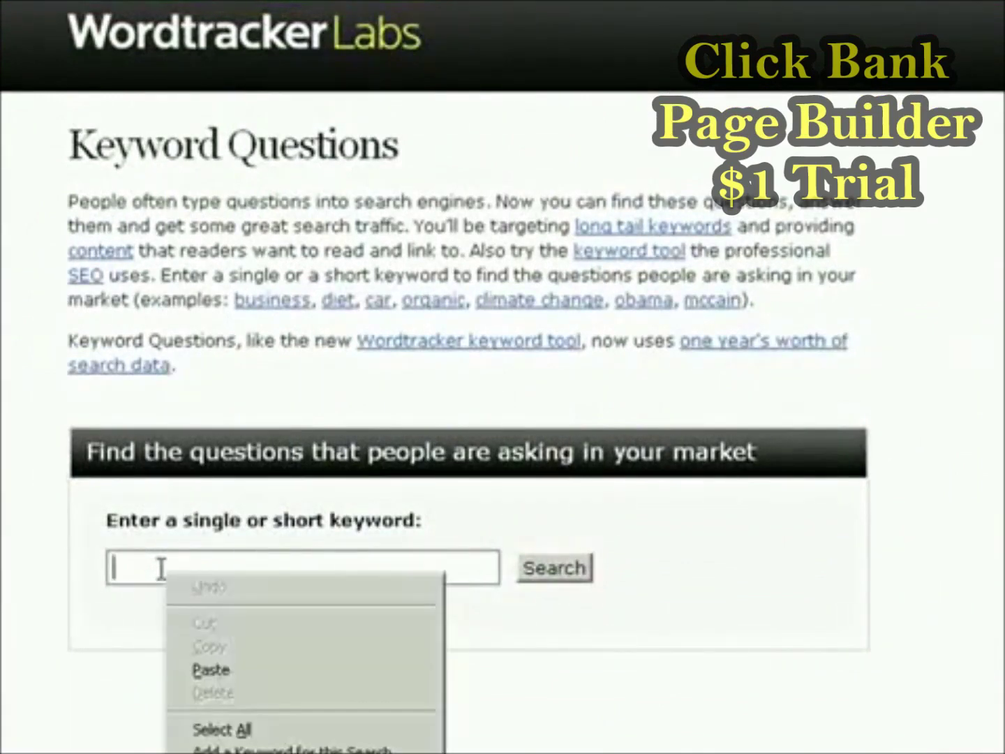
{"action": "left_click", "coordinate": [226, 668]}
{"action": "left_click_drag", "start_coordinate": [254, 567], "coordinate": [90, 559]}
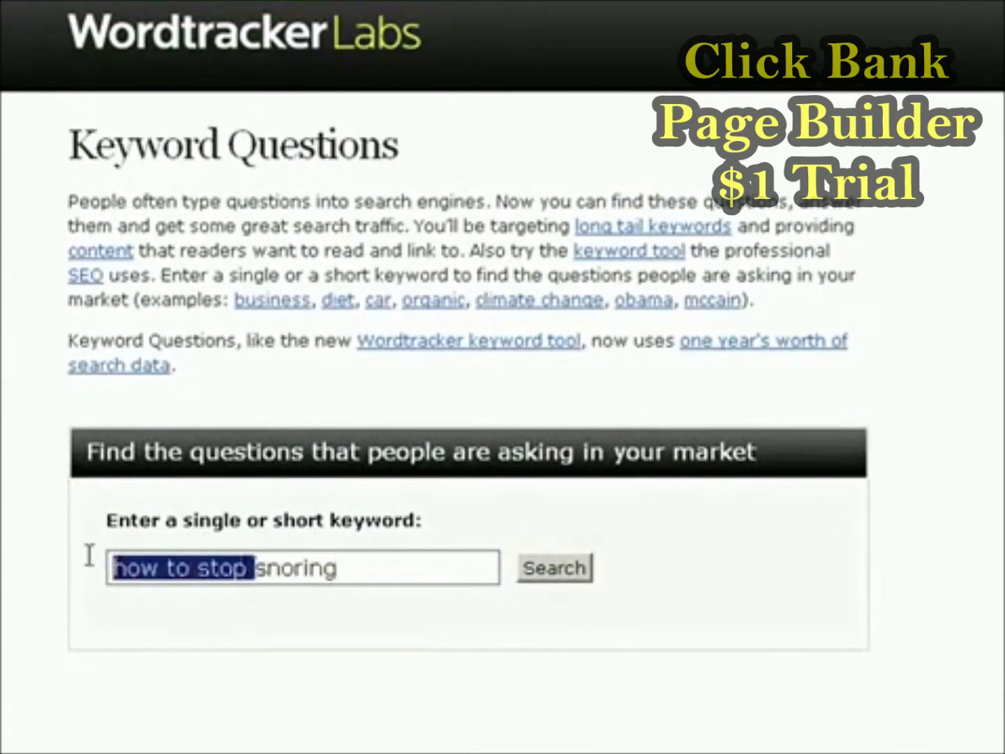
{"action": "key", "text": "BackSpace"}
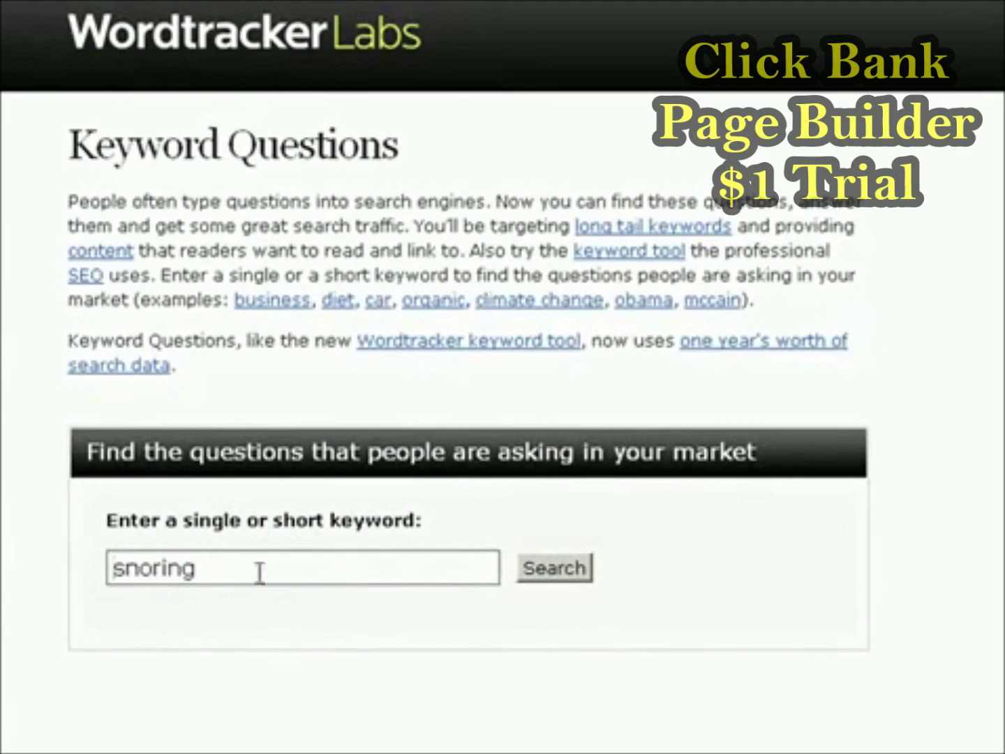
{"action": "left_click", "coordinate": [543, 576]}
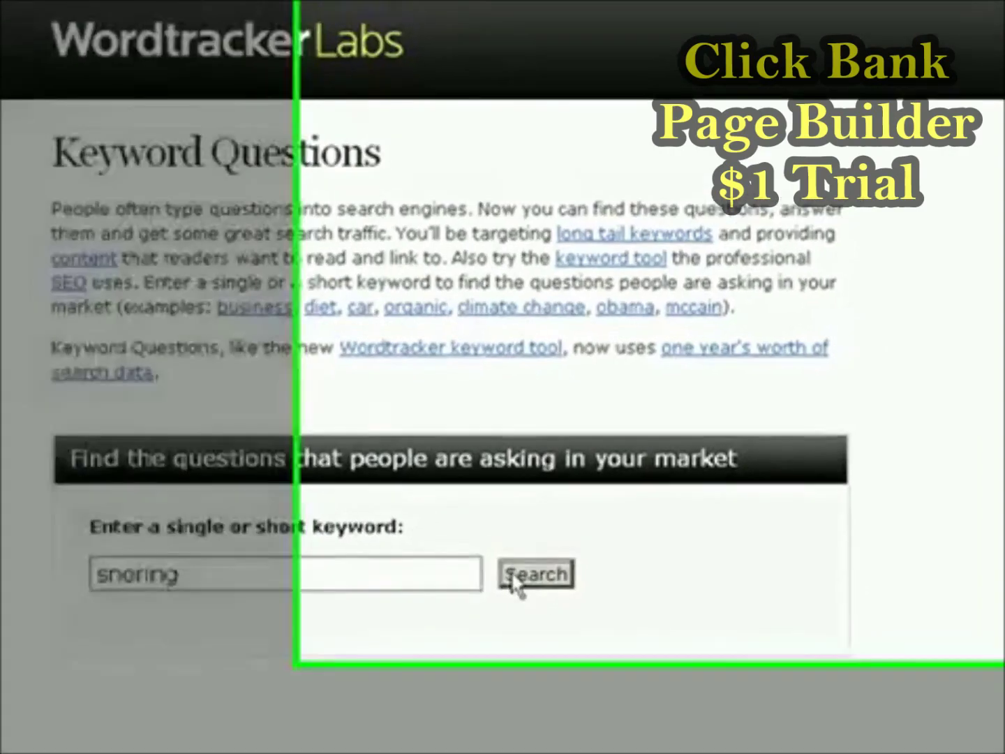
Step: Copy the question "how to stop snoring" from the list of Wordtracker results
{"action": "scroll", "coordinate": [521, 366], "scroll_direction": "down", "scroll_amount": 8}
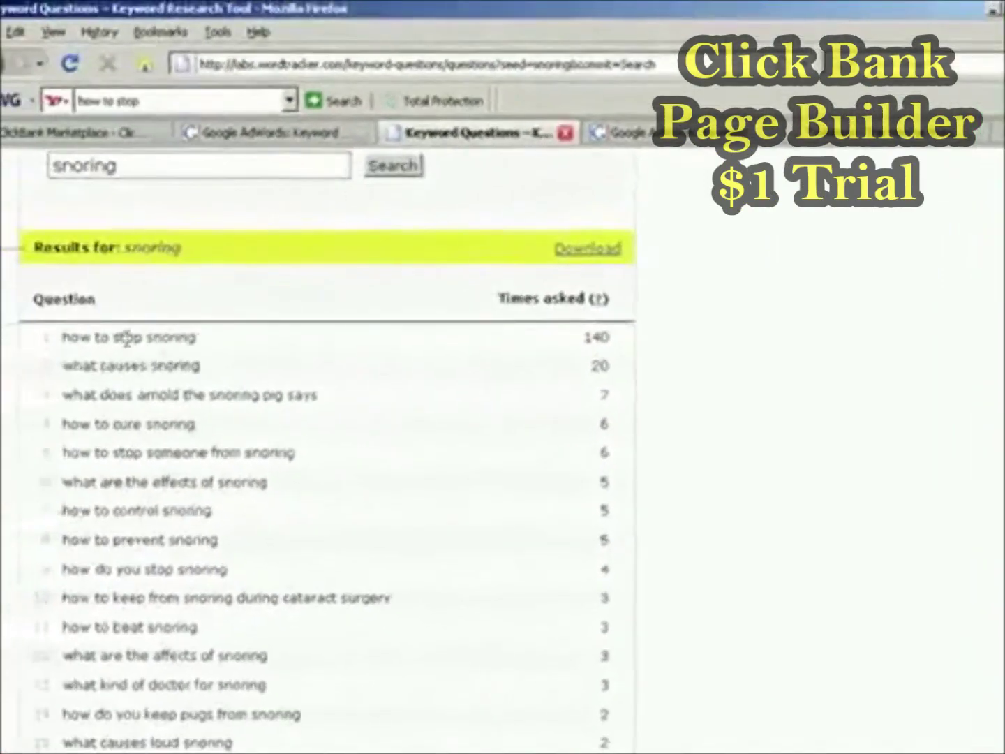
{"action": "left_click_drag", "start_coordinate": [64, 336], "coordinate": [197, 339]}
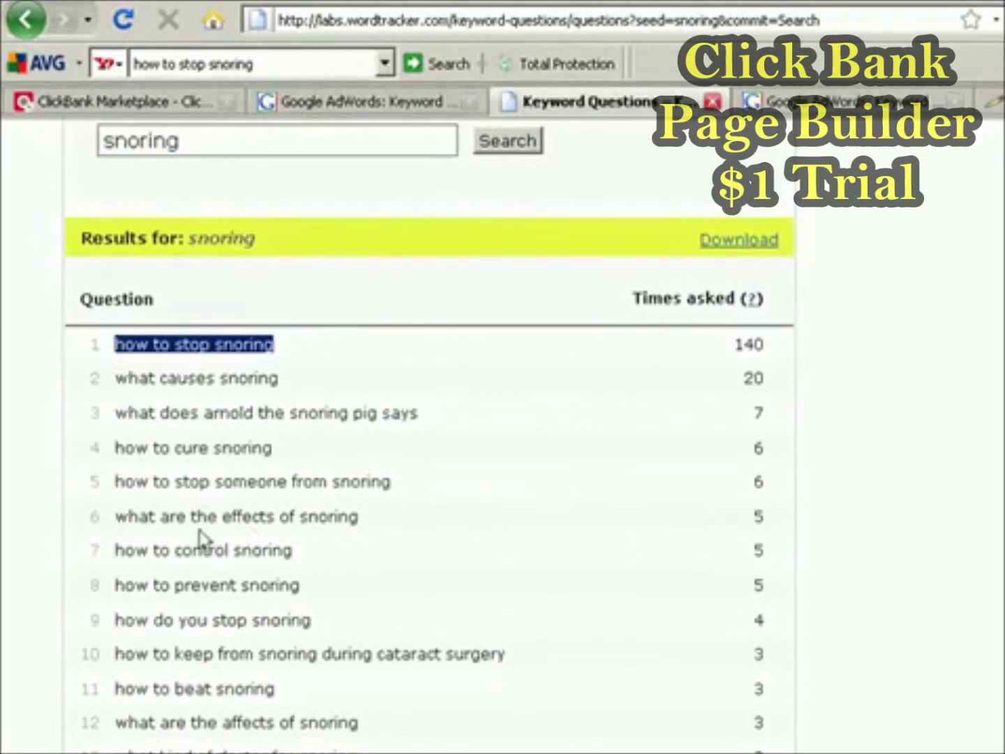
{"action": "right_click", "coordinate": [191, 341]}
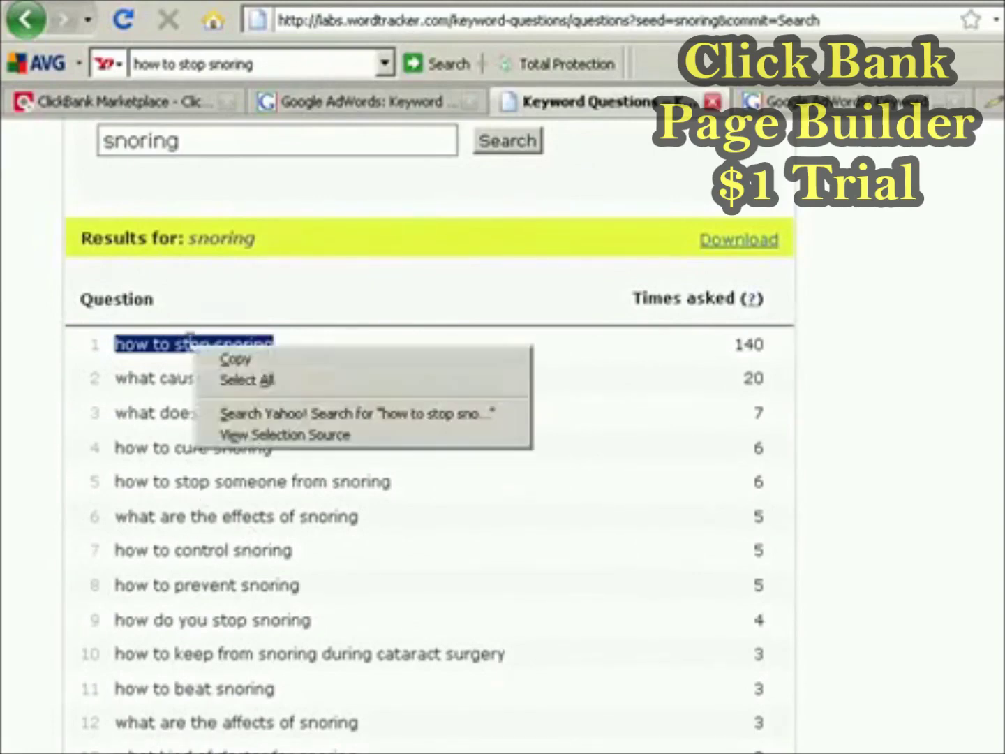
{"action": "left_click", "coordinate": [235, 359]}
Step: Generate keyword ideas in the second AdWords Keyword Tool page for "how to stop snoring", entering the picture verification characters
{"action": "left_click", "coordinate": [799, 103]}
{"action": "right_click", "coordinate": [587, 503]}
{"action": "left_click", "coordinate": [625, 595]}
{"action": "left_click", "coordinate": [534, 674]}
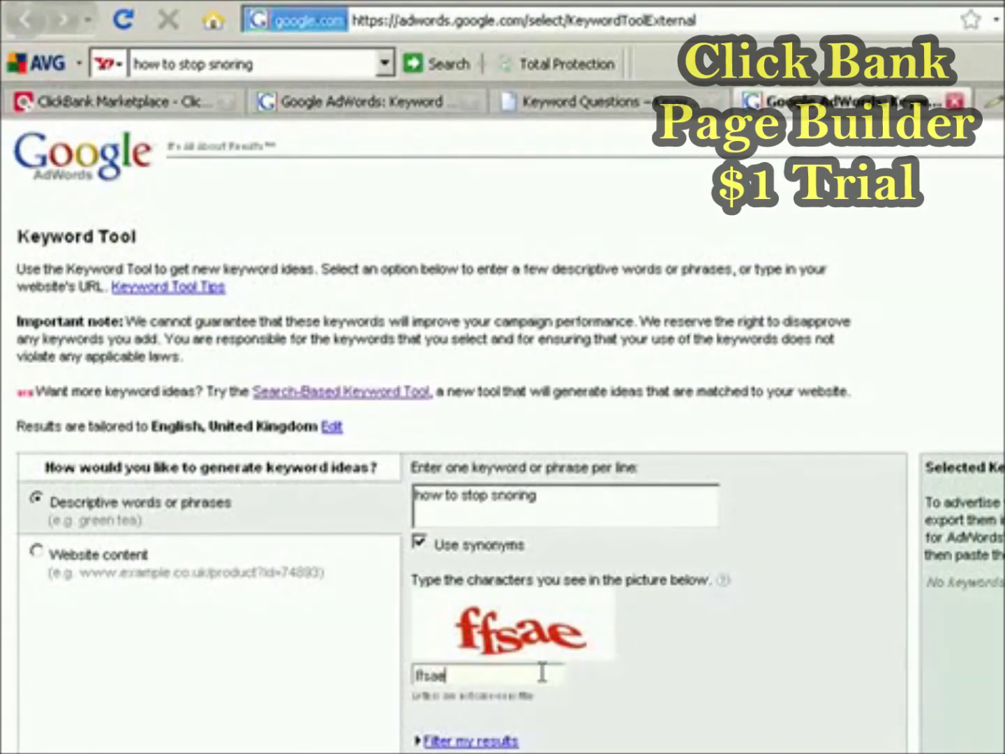
{"action": "type", "text": "ffsae"}
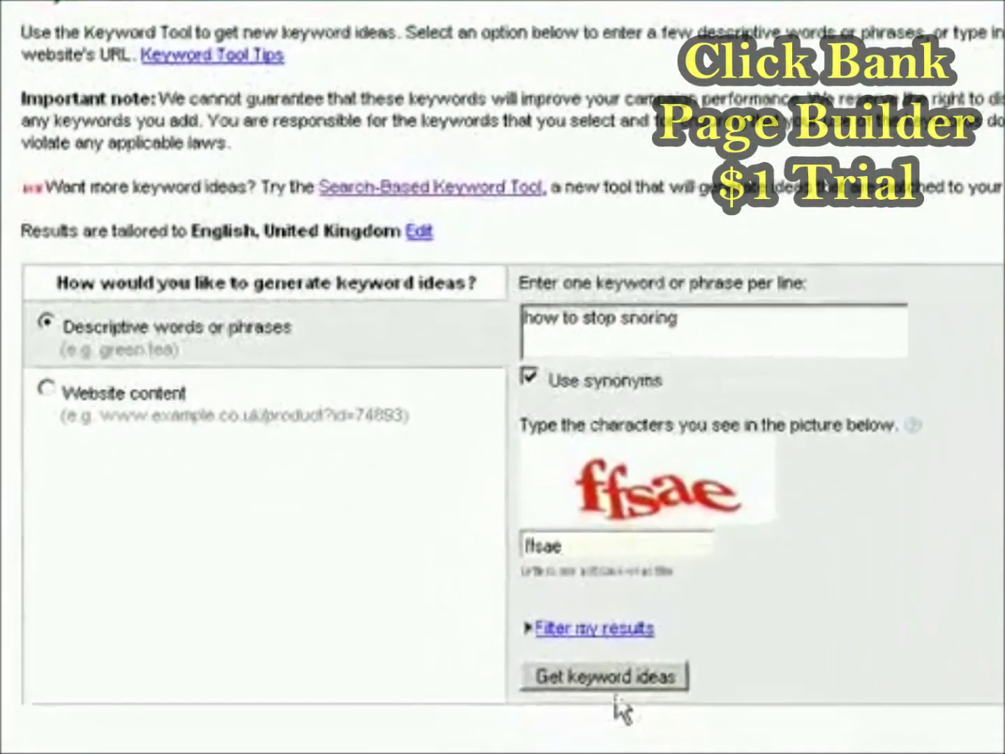
{"action": "left_click", "coordinate": [479, 752]}
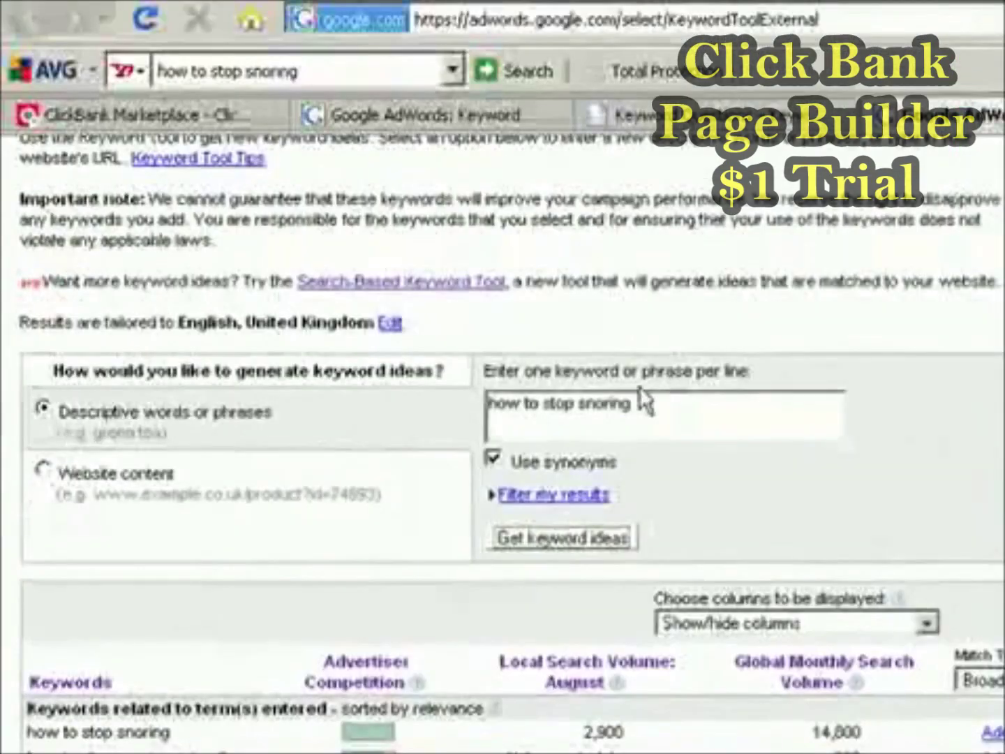
Step: Look back over the ClickBank snoring results, the Wordtracker question list and the second AdWords keyword page
{"action": "left_click", "coordinate": [203, 122]}
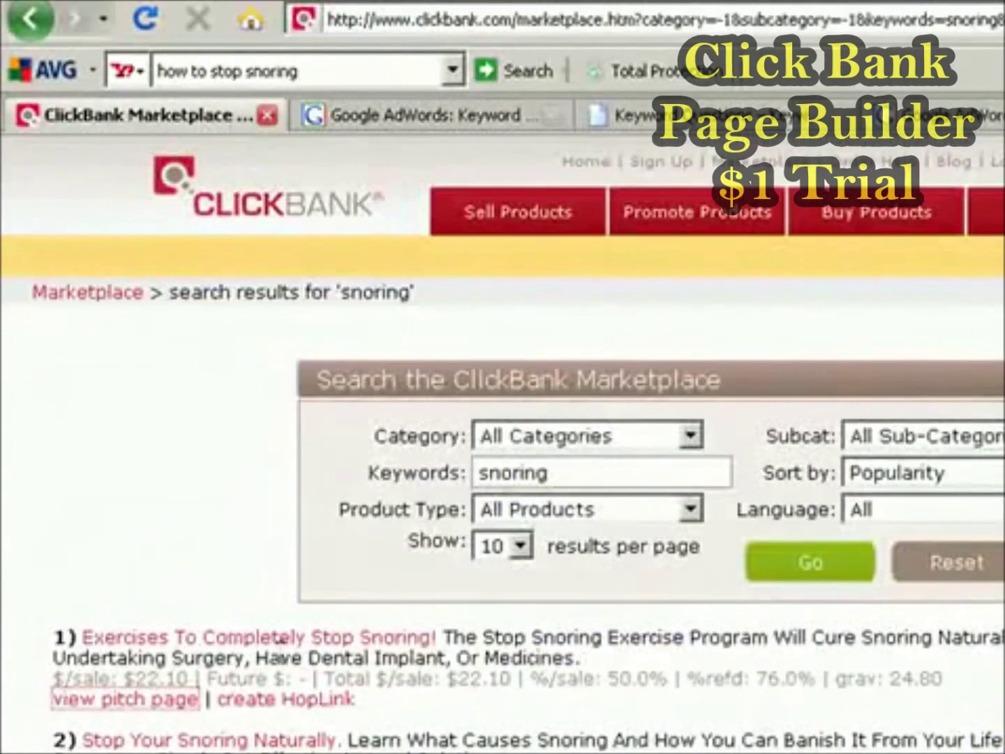
{"action": "left_click", "coordinate": [629, 116]}
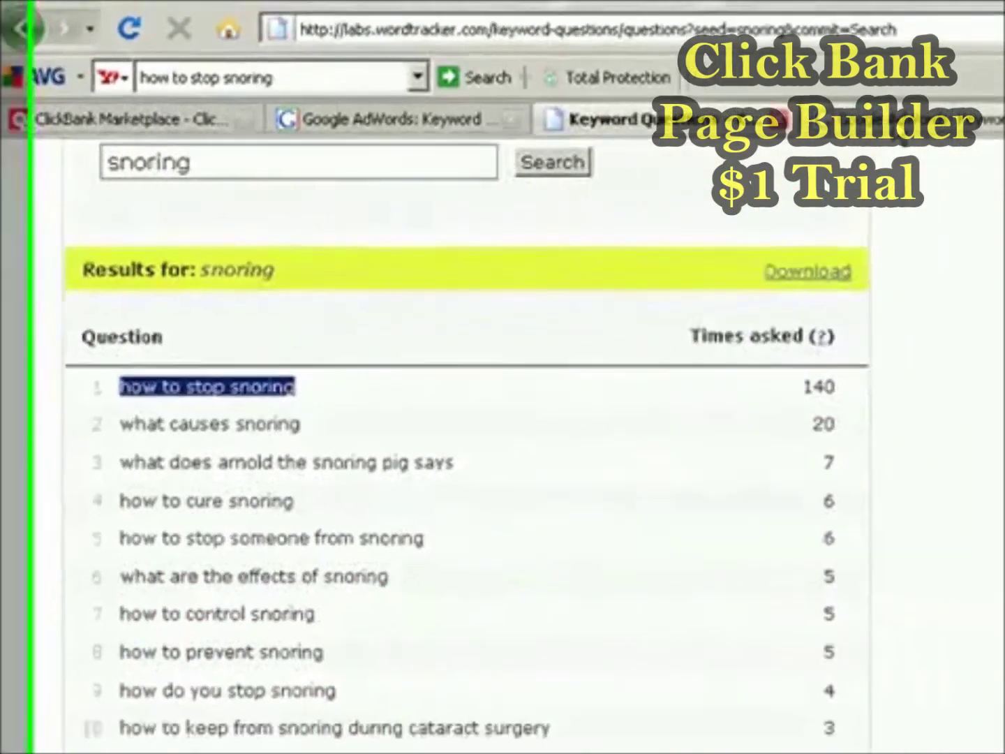
{"action": "left_click", "coordinate": [932, 116]}
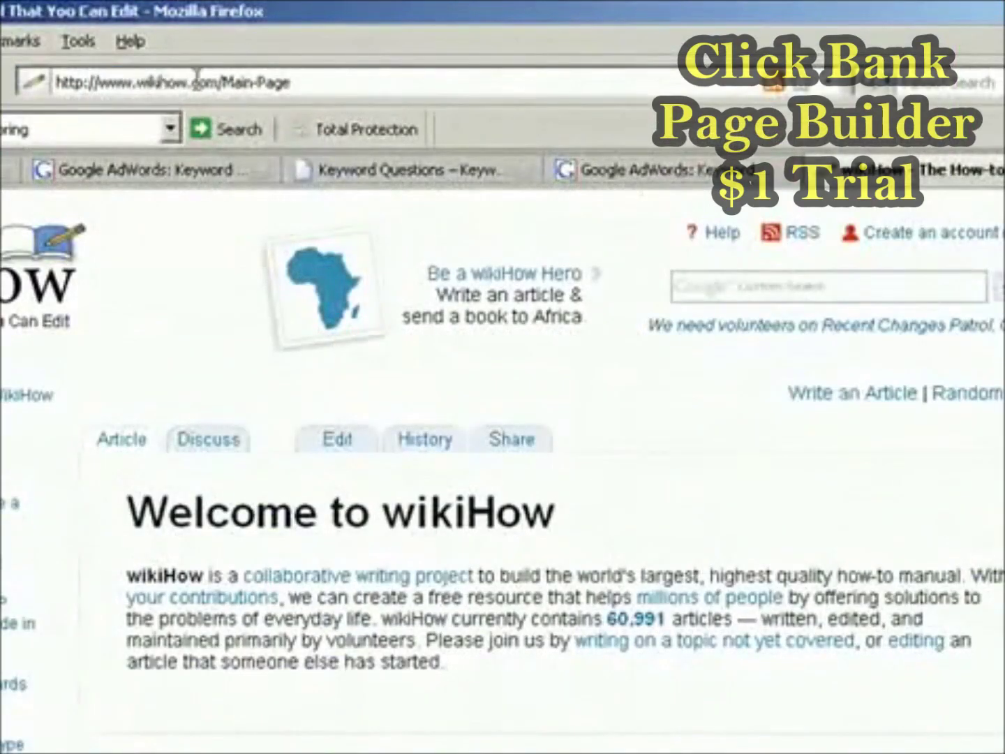
Step: Search wikiHow for "snoring", pasting the copied phrase and trimming it down to that word
{"action": "right_click", "coordinate": [738, 285]}
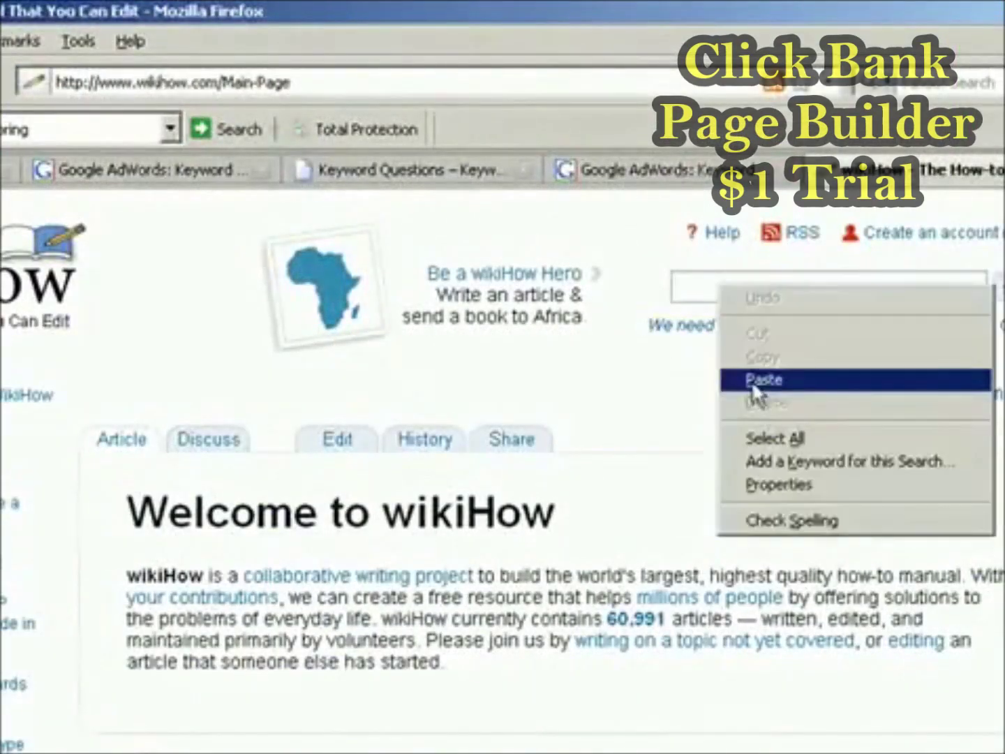
{"action": "left_click", "coordinate": [752, 380]}
{"action": "left_click_drag", "start_coordinate": [799, 287], "coordinate": [709, 342]}
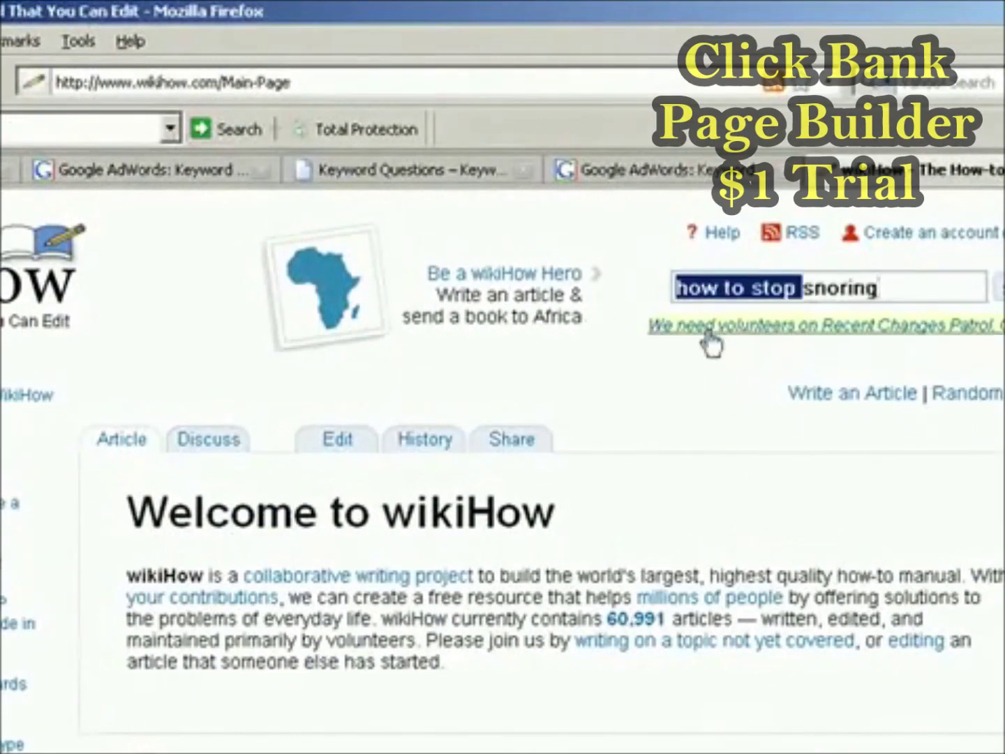
{"action": "key", "text": "BackSpace"}
{"action": "left_click_drag", "start_coordinate": [676, 285], "coordinate": [756, 287]}
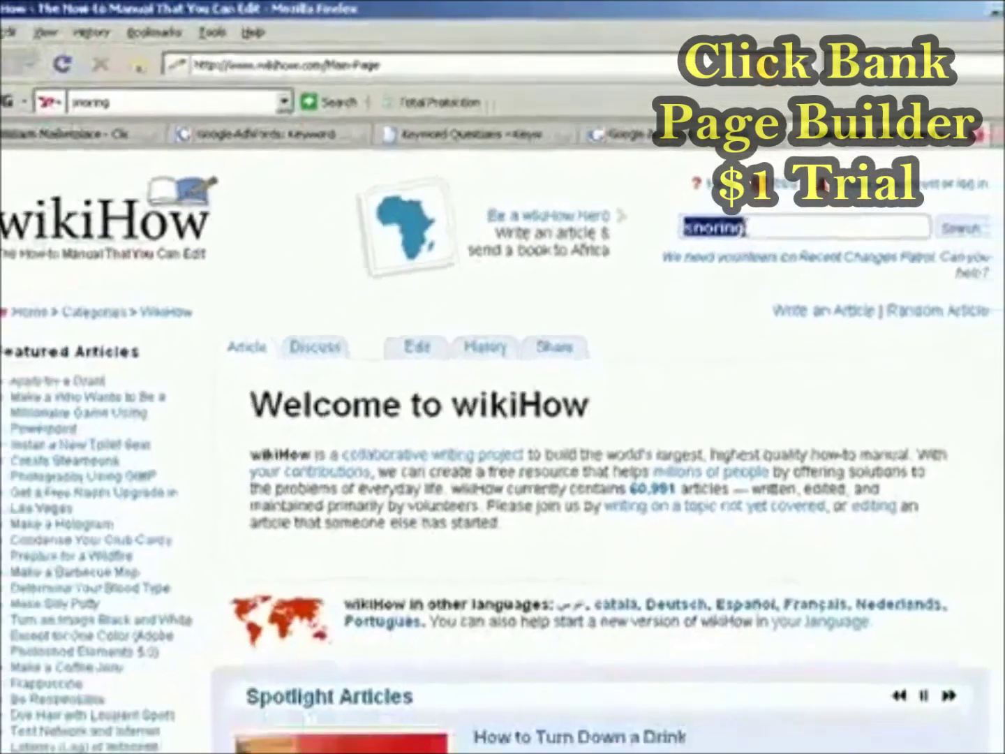
{"action": "left_click", "coordinate": [956, 288]}
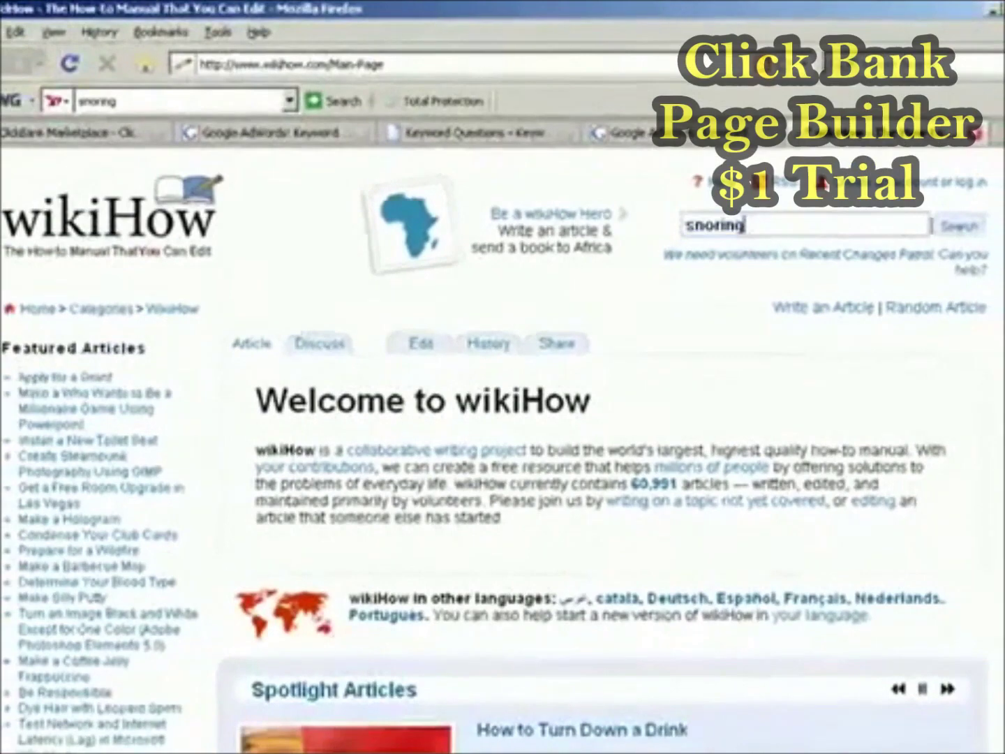
{"action": "left_click", "coordinate": [959, 225]}
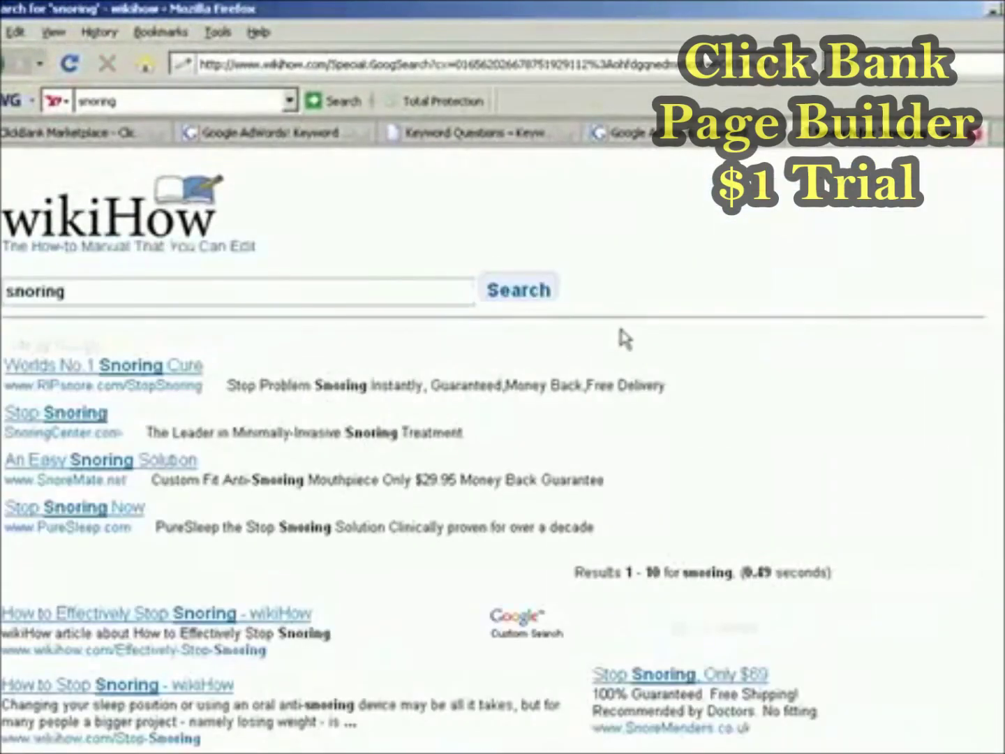
Step: Open the wikiHow article "How to Effectively Stop Snoring" and look through it from the introduction down to the republishing option
{"action": "scroll", "coordinate": [488, 446], "scroll_direction": "down", "scroll_amount": 5}
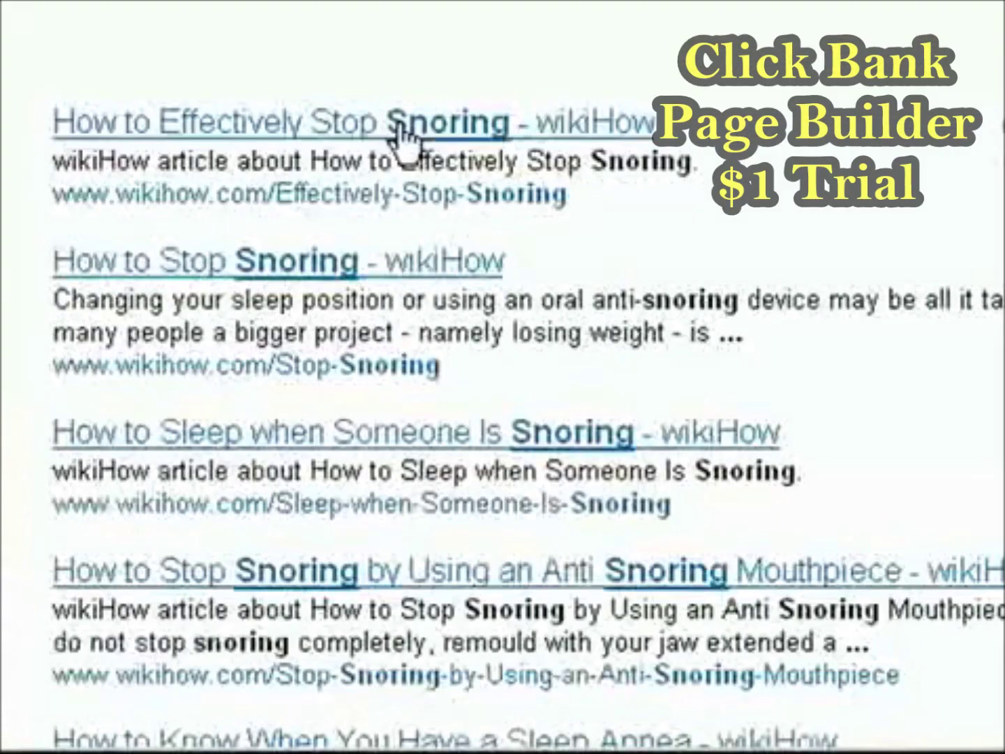
{"action": "left_click", "coordinate": [244, 136]}
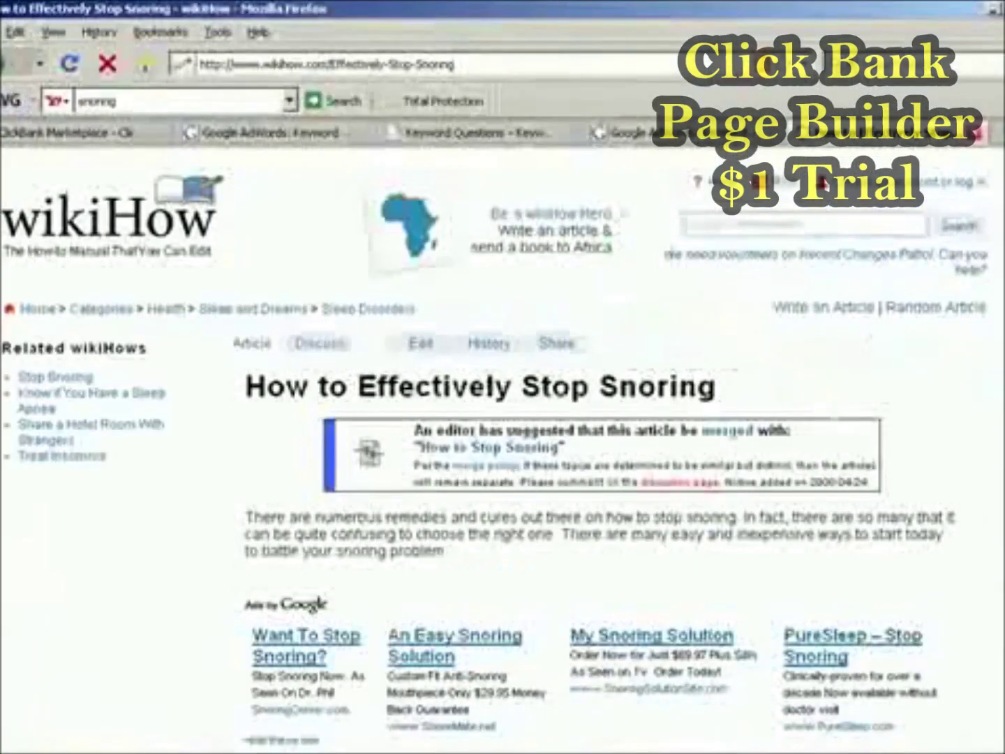
{"action": "scroll", "coordinate": [996, 279], "scroll_direction": "down", "scroll_amount": 10}
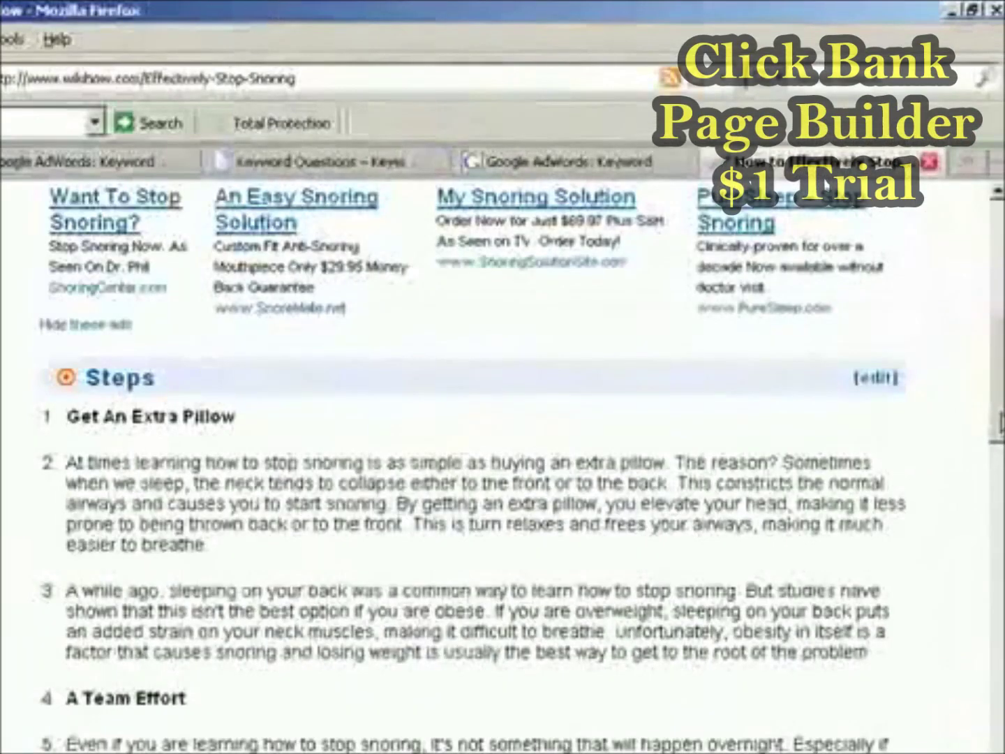
{"action": "scroll", "coordinate": [444, 438], "scroll_direction": "up", "scroll_amount": 10}
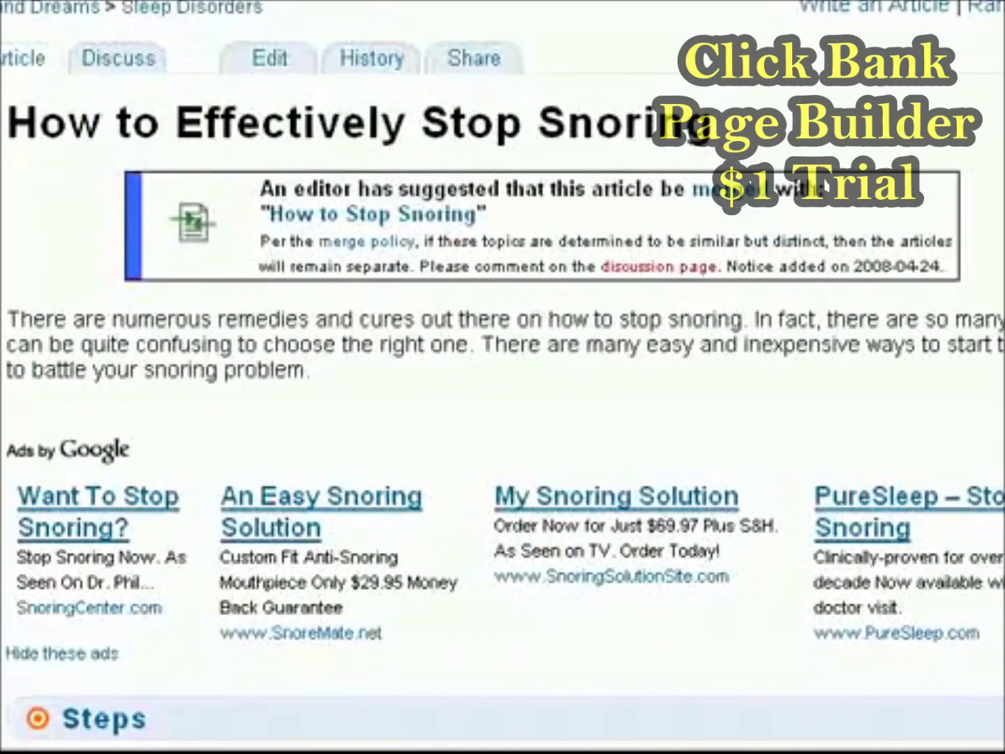
{"action": "scroll", "coordinate": [503, 377], "scroll_direction": "down", "scroll_amount": 10}
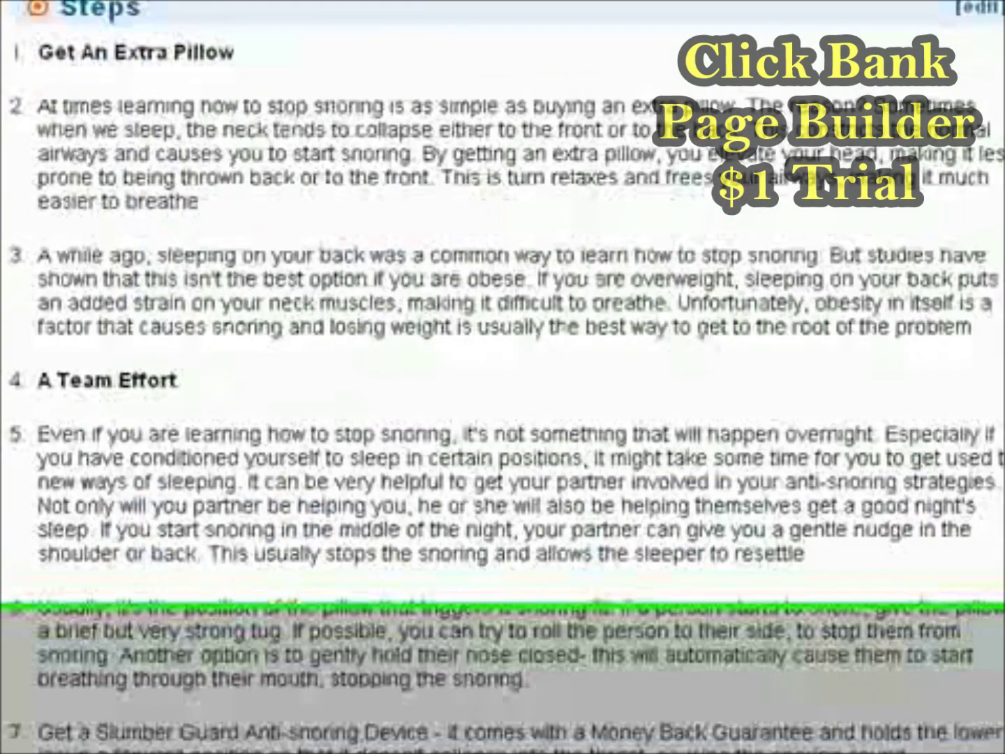
{"action": "scroll", "coordinate": [999, 460], "scroll_direction": "down", "scroll_amount": 5}
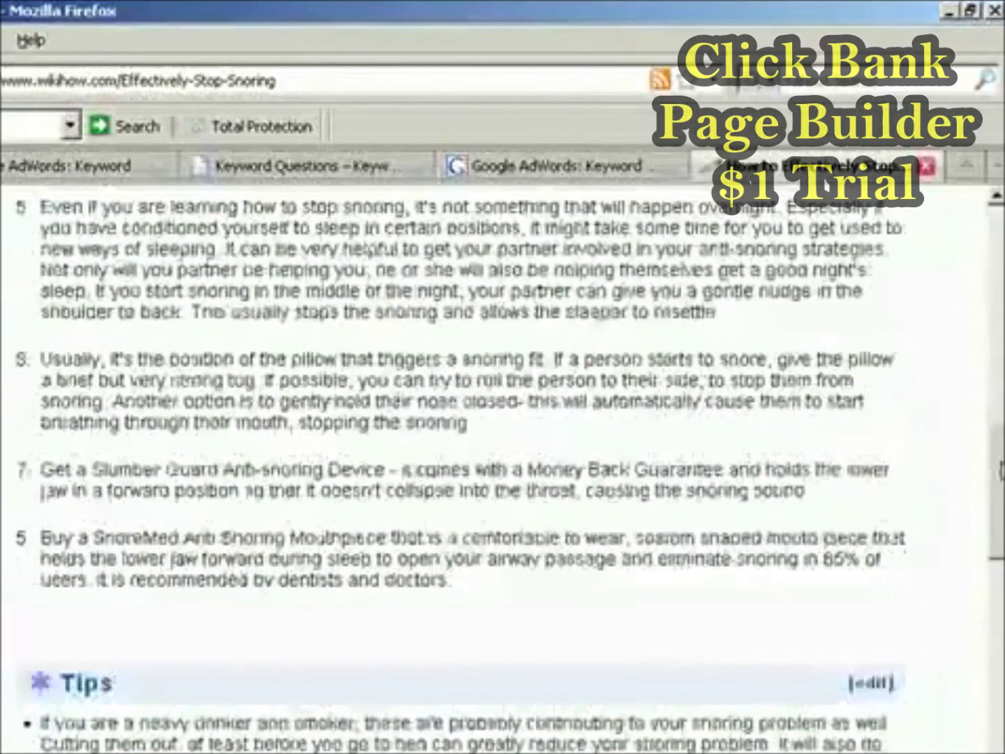
{"action": "scroll", "coordinate": [999, 471], "scroll_direction": "down", "scroll_amount": 4}
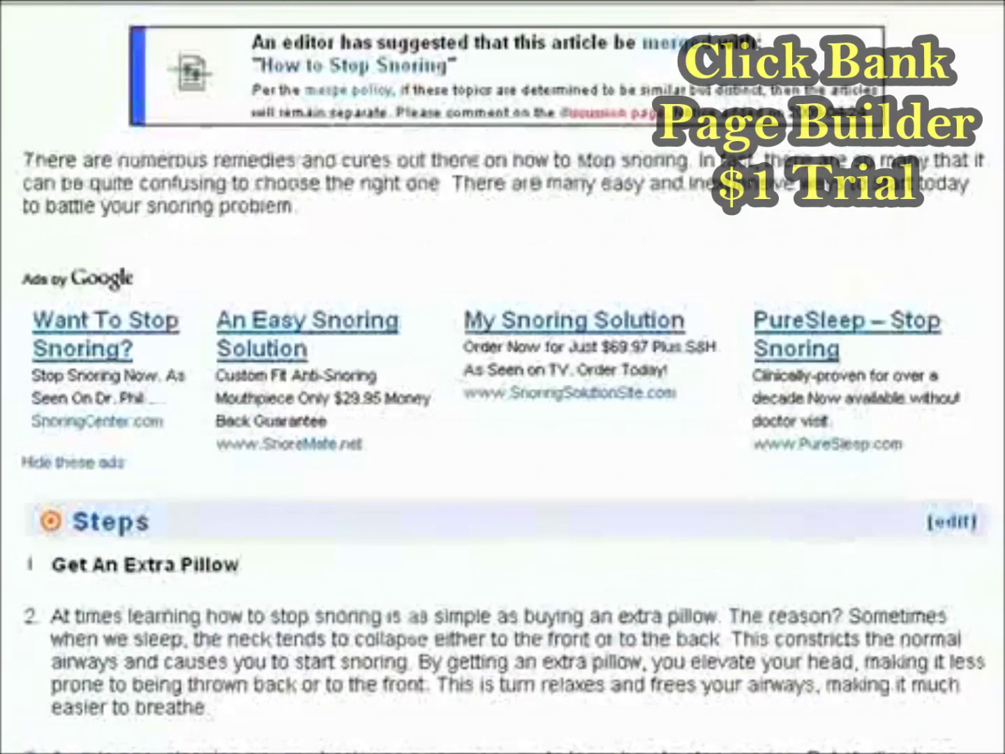
{"action": "scroll", "coordinate": [503, 377], "scroll_direction": "up", "scroll_amount": 5}
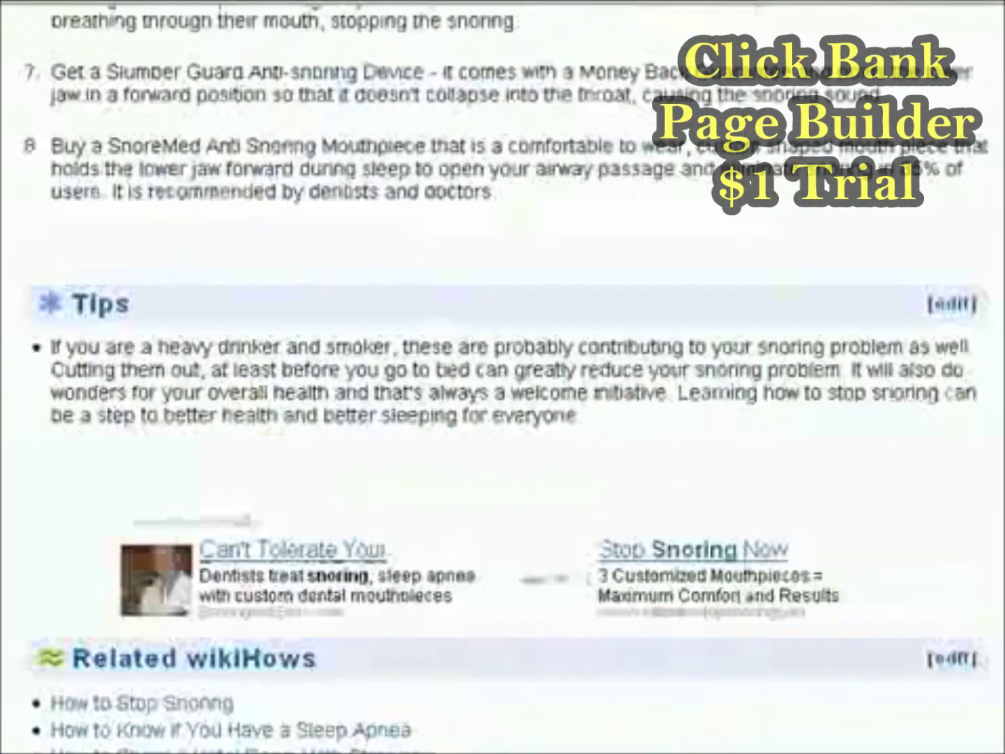
{"action": "scroll", "coordinate": [502, 377], "scroll_direction": "down", "scroll_amount": 10}
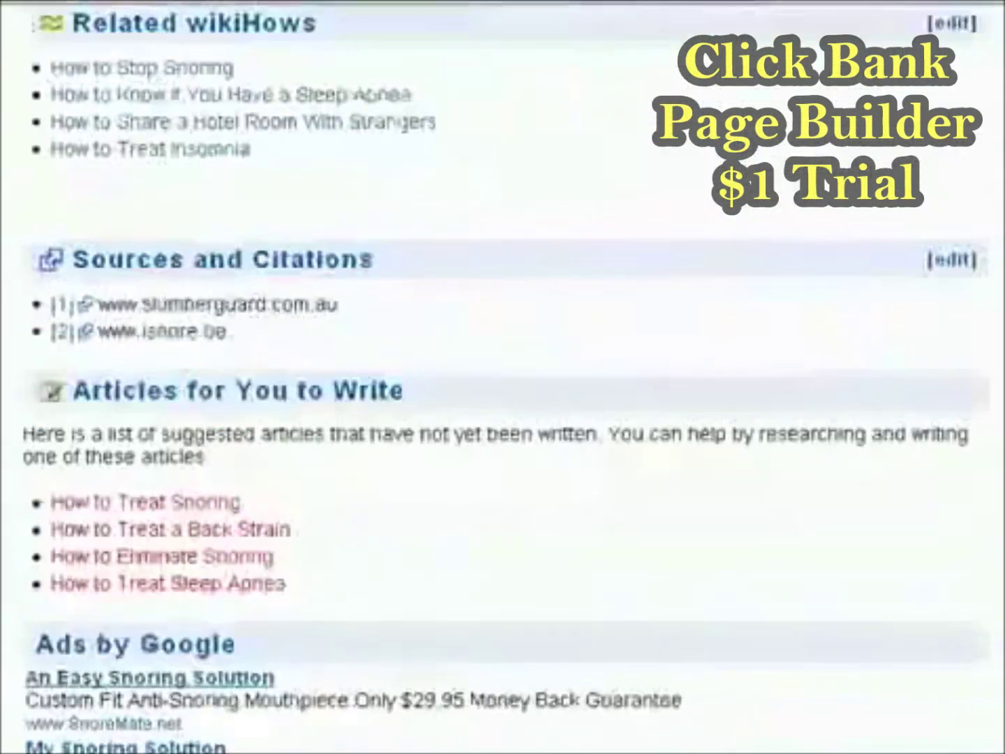
{"action": "scroll", "coordinate": [781, 538], "scroll_direction": "down", "scroll_amount": 2}
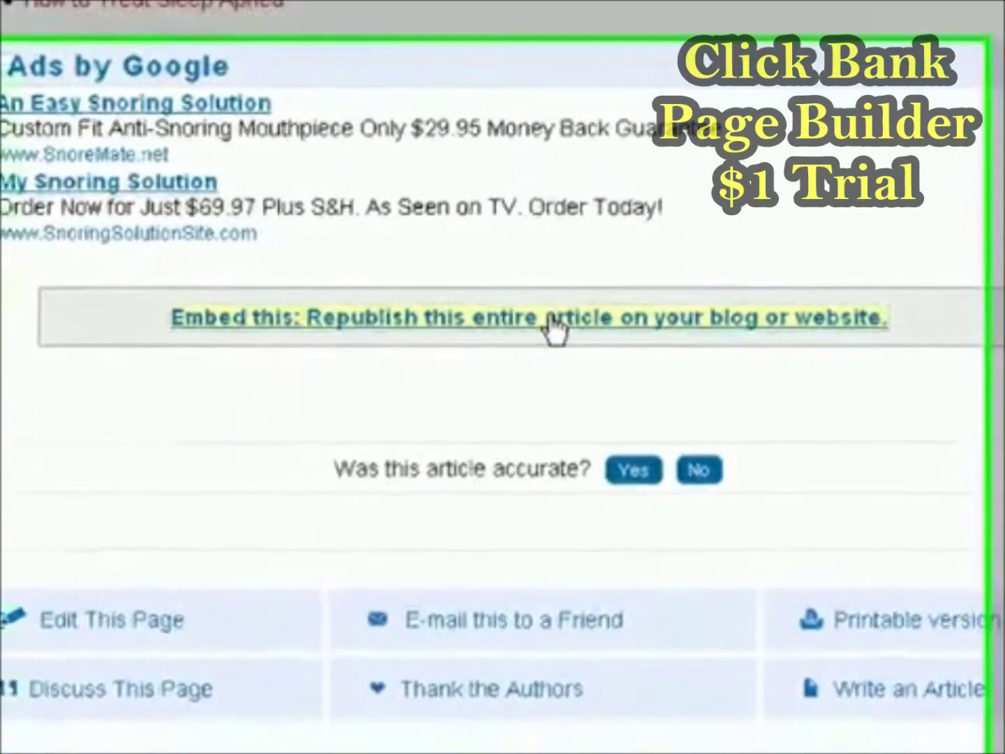
Step: Open the option to republish the entire article on a blog or website and copy its full embed code
{"action": "left_click", "coordinate": [555, 328]}
{"action": "mouse_move", "coordinate": [926, 370]}
{"action": "left_mouse_down"}
{"action": "mouse_move", "coordinate": [931, 519]}
{"action": "mouse_move", "coordinate": [935, 364]}
{"action": "left_mouse_up"}
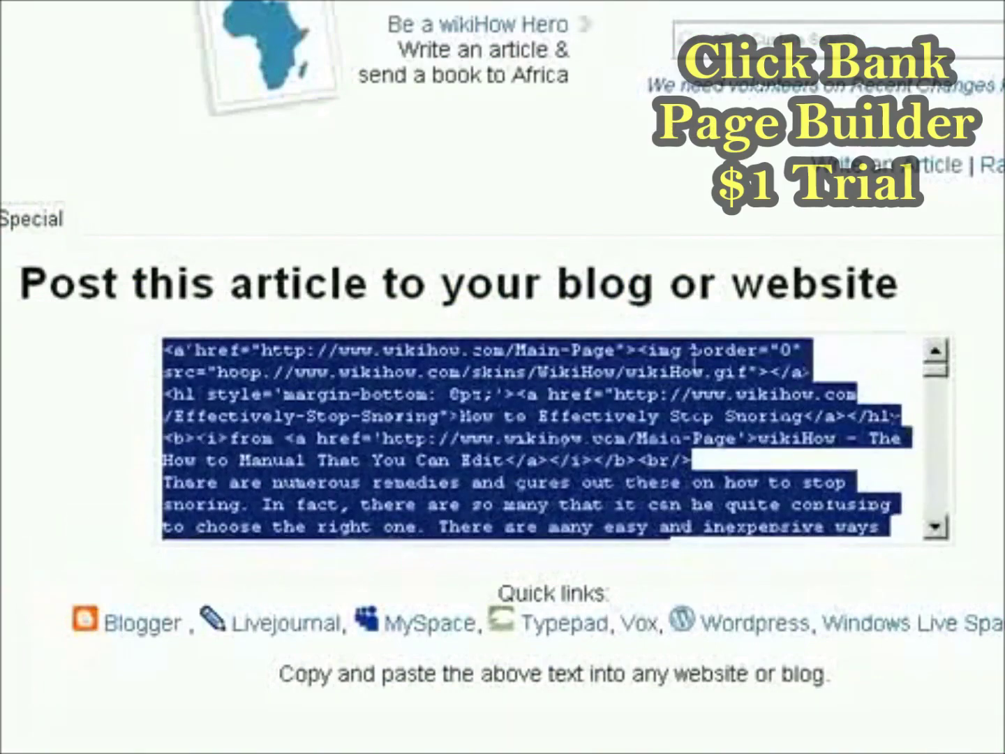
{"action": "right_click", "coordinate": [499, 443]}
{"action": "left_click", "coordinate": [569, 528]}
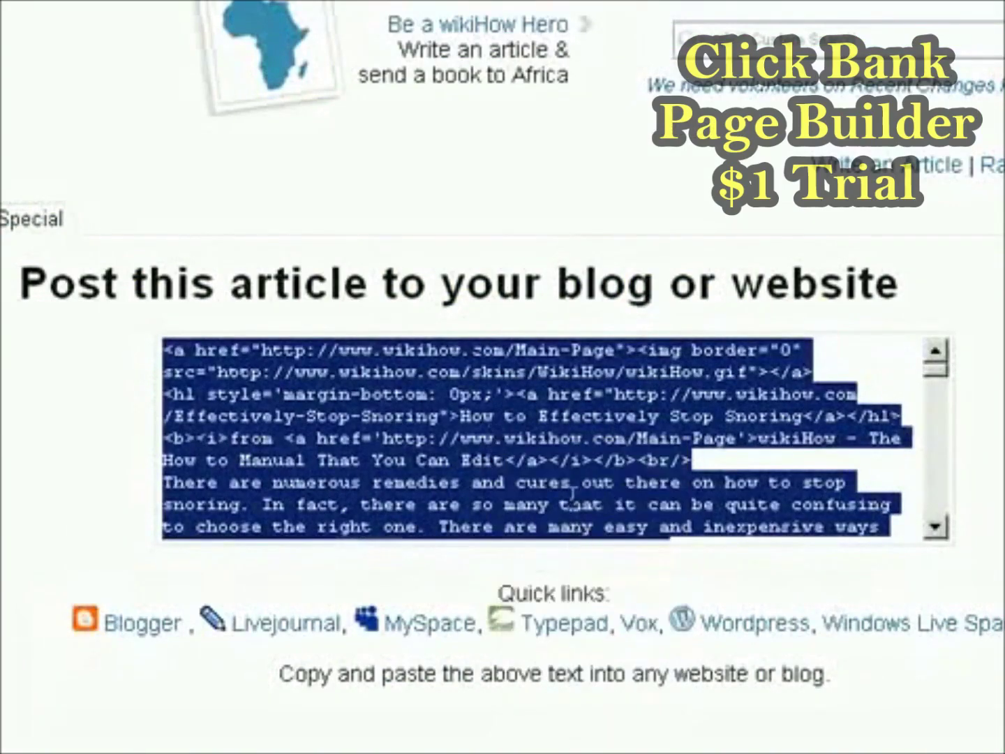